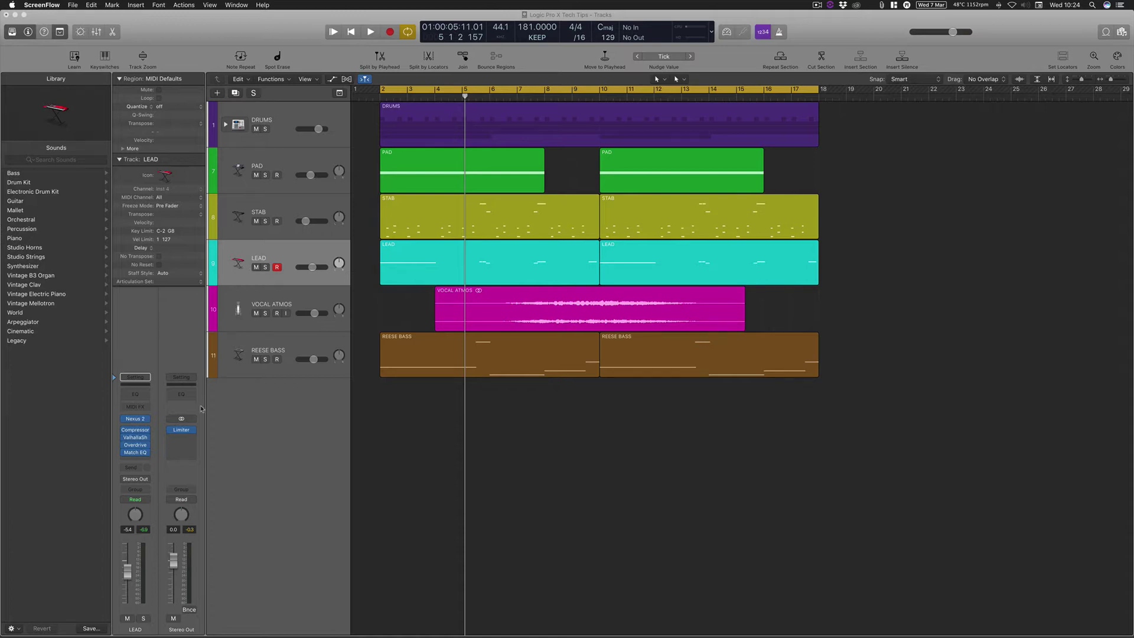
Turn off the Match EQ insert on the LEAD channel strip so its slot goes grey
{"action": "left_click", "coordinate": [126, 453]}
{"action": "double_click", "coordinate": [374, 98]}
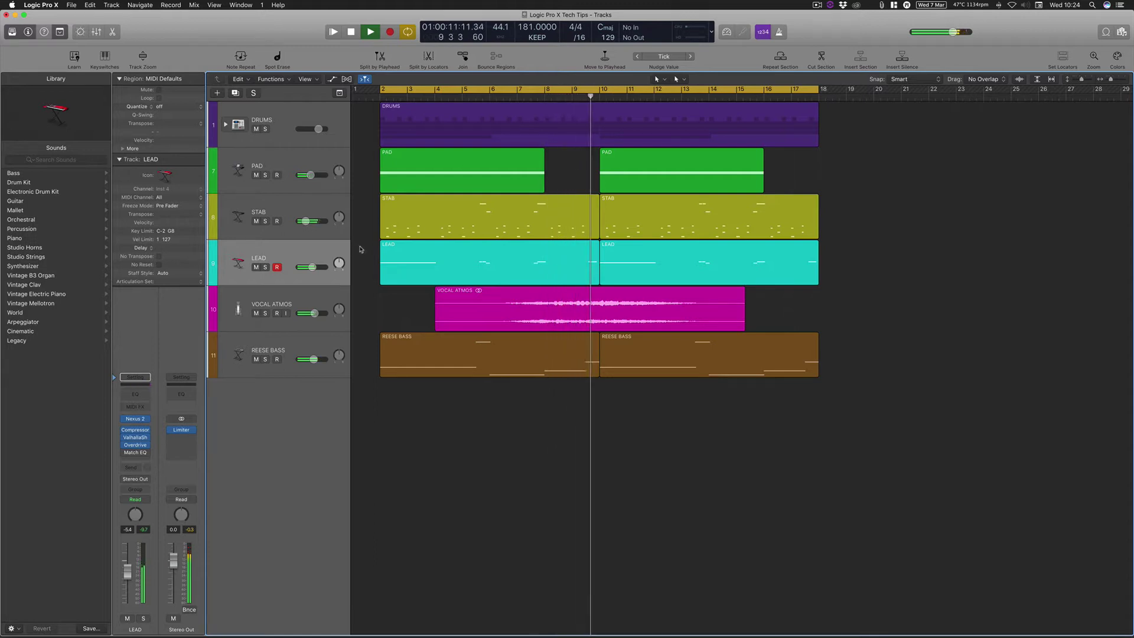
{"action": "key", "text": "space"}
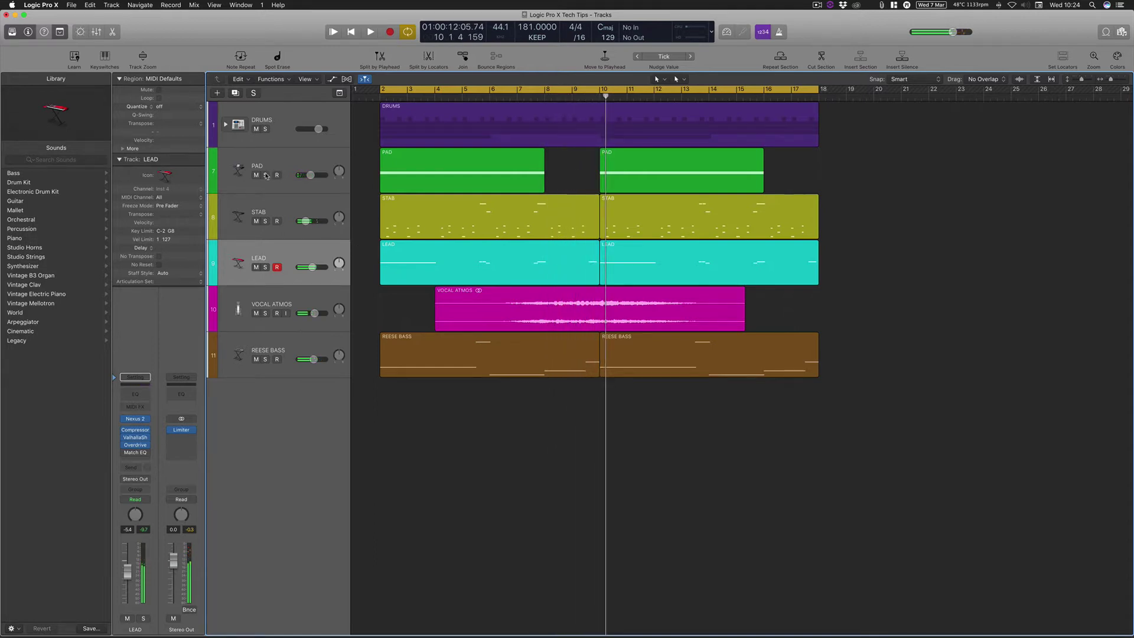
Solo PAD and LEAD, then play and stop the pair twice to audition them
{"action": "left_click", "coordinate": [265, 175]}
{"action": "left_click", "coordinate": [265, 267]}
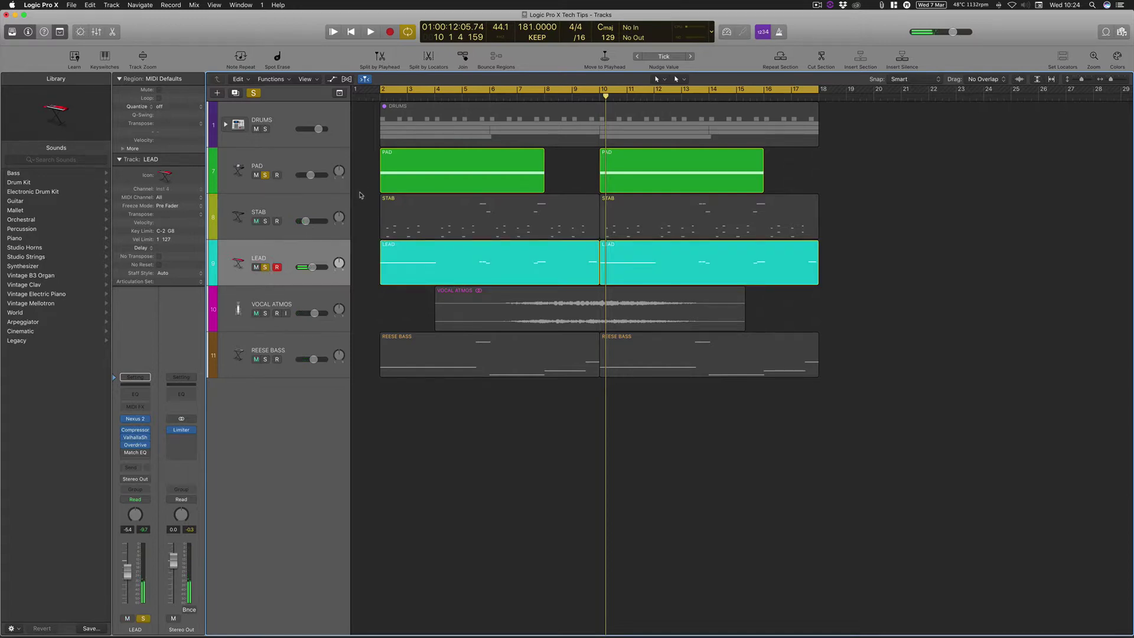
{"action": "key", "text": "space"}
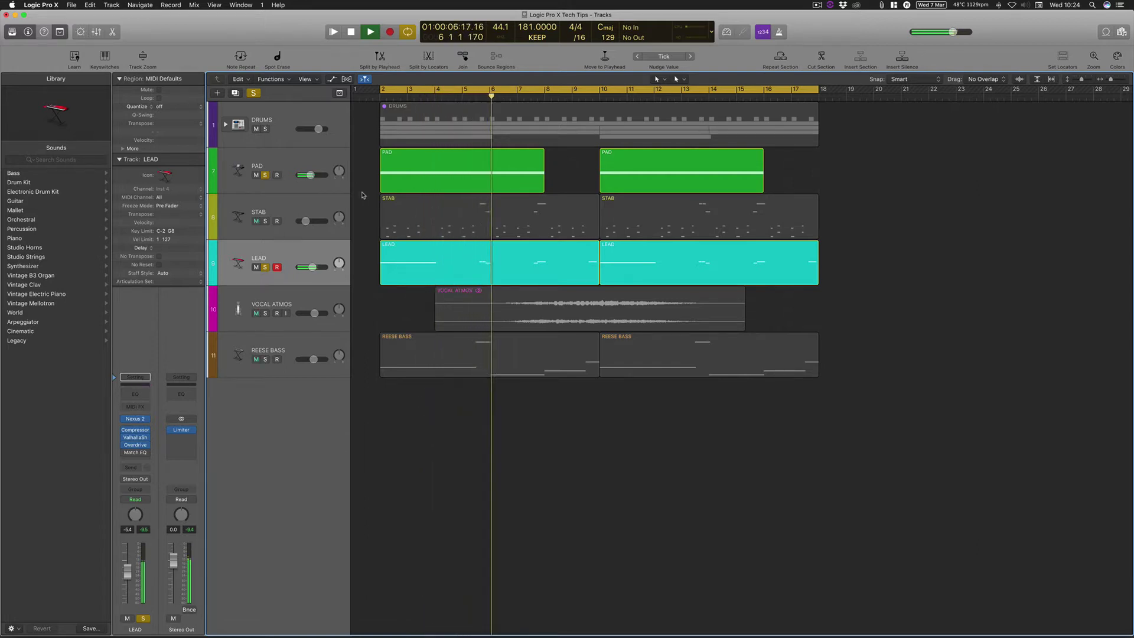
{"action": "key", "text": "space"}
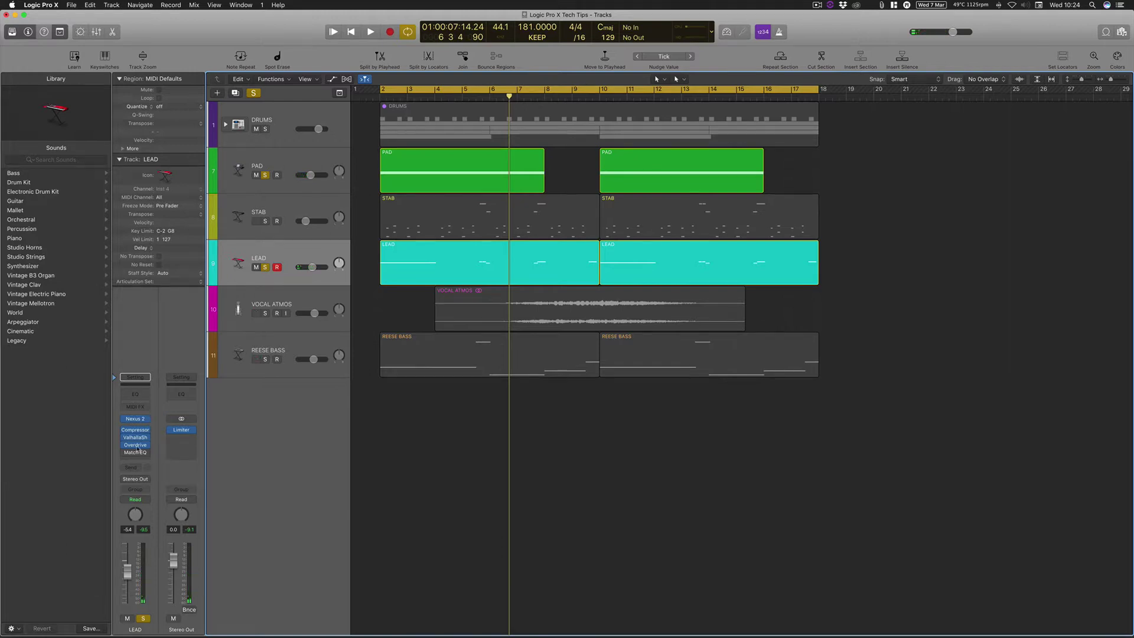
{"action": "mouse_move", "coordinate": [127, 456]}
{"action": "key", "text": "space"}
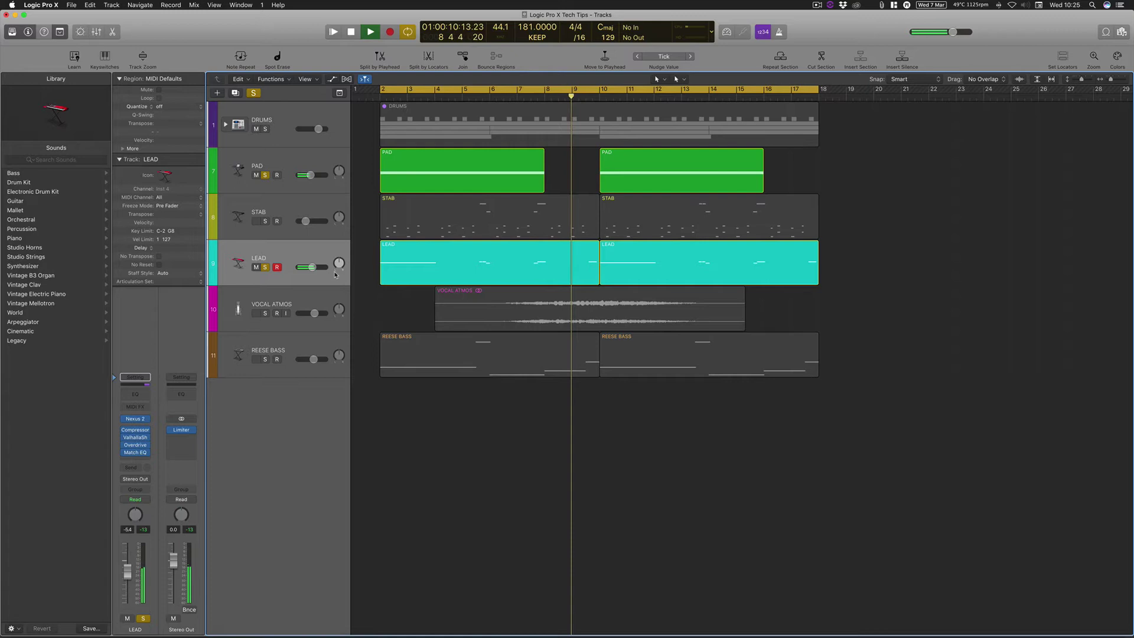
{"action": "key", "text": "space"}
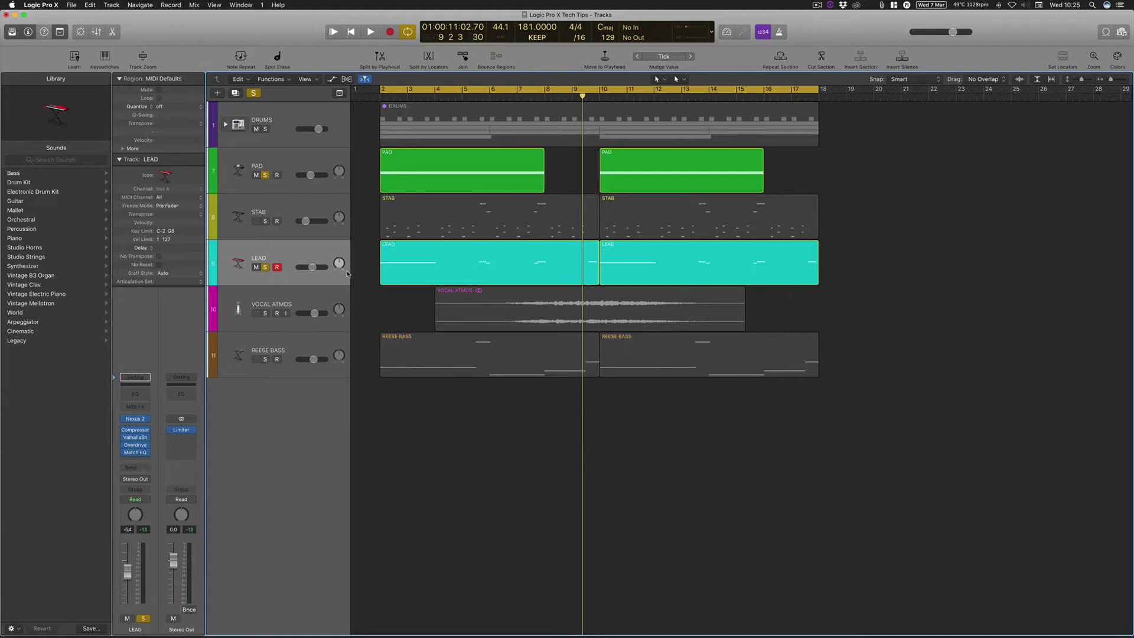
Swap LEAD's old Match EQ for a new stereo Match EQ and position its window mid-screen
{"action": "left_click", "coordinate": [147, 453]}
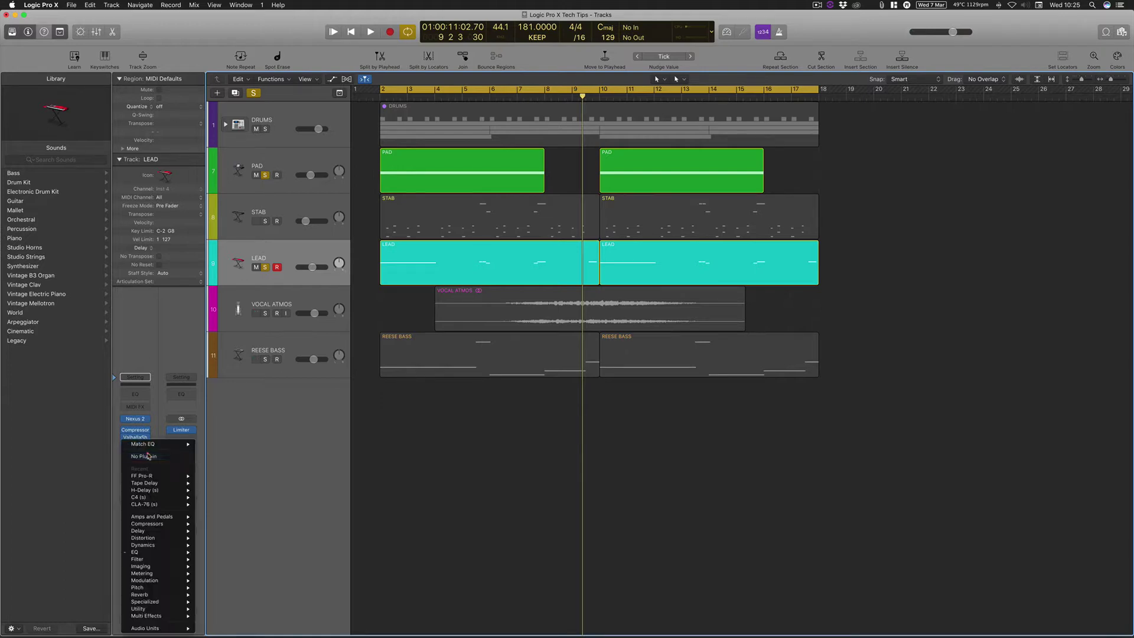
{"action": "left_click", "coordinate": [149, 457]}
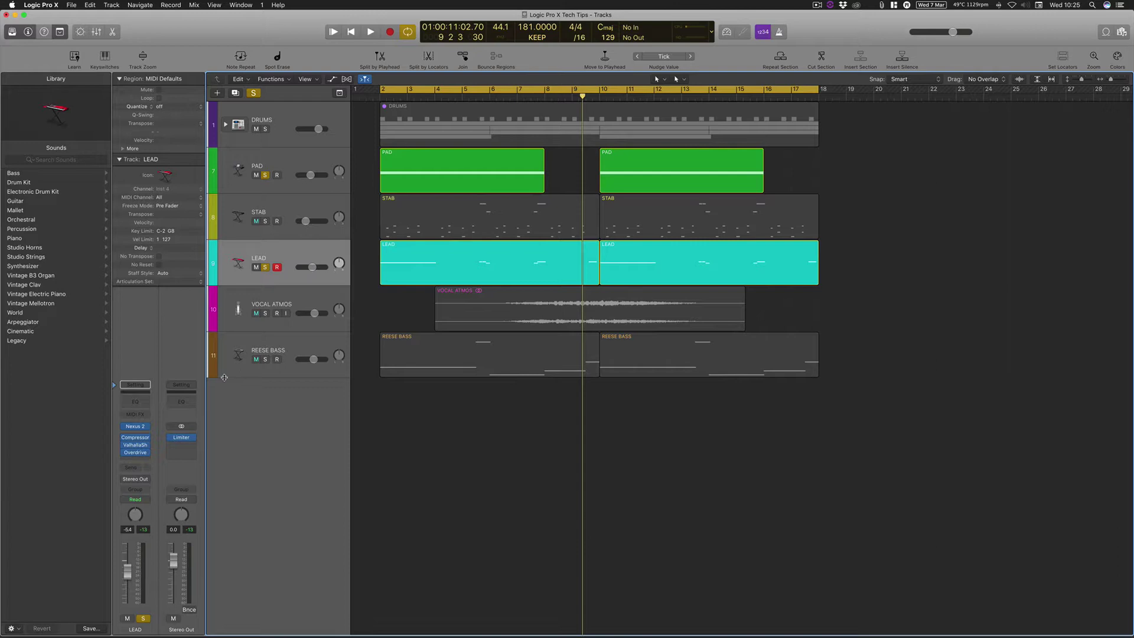
{"action": "left_click", "coordinate": [140, 459]}
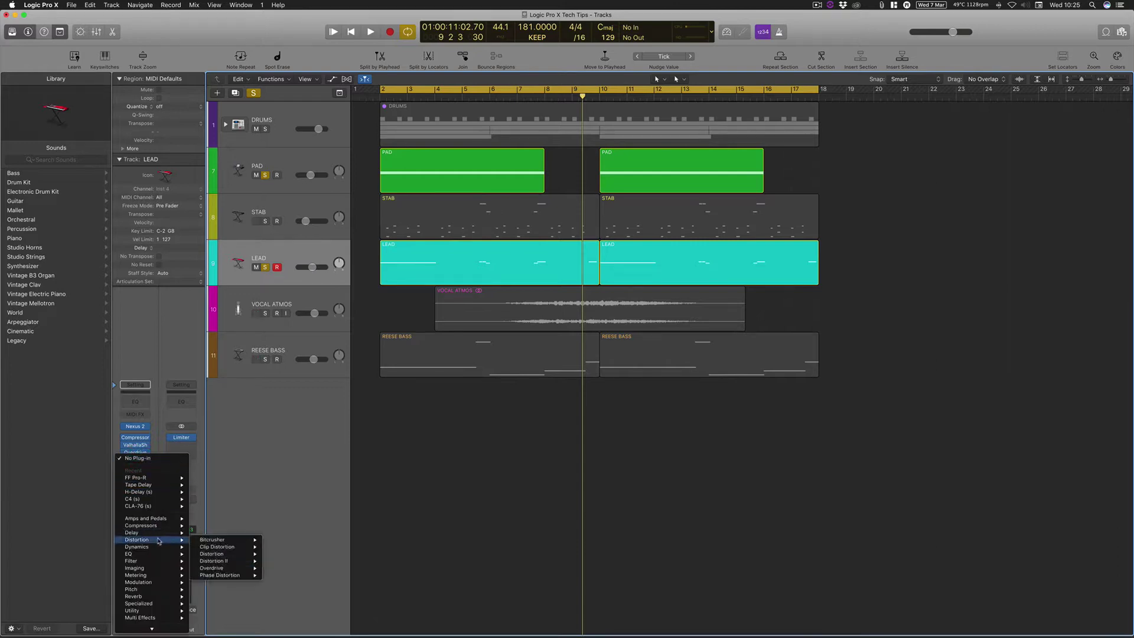
{"action": "mouse_move", "coordinate": [158, 555]}
{"action": "mouse_move", "coordinate": [248, 568]}
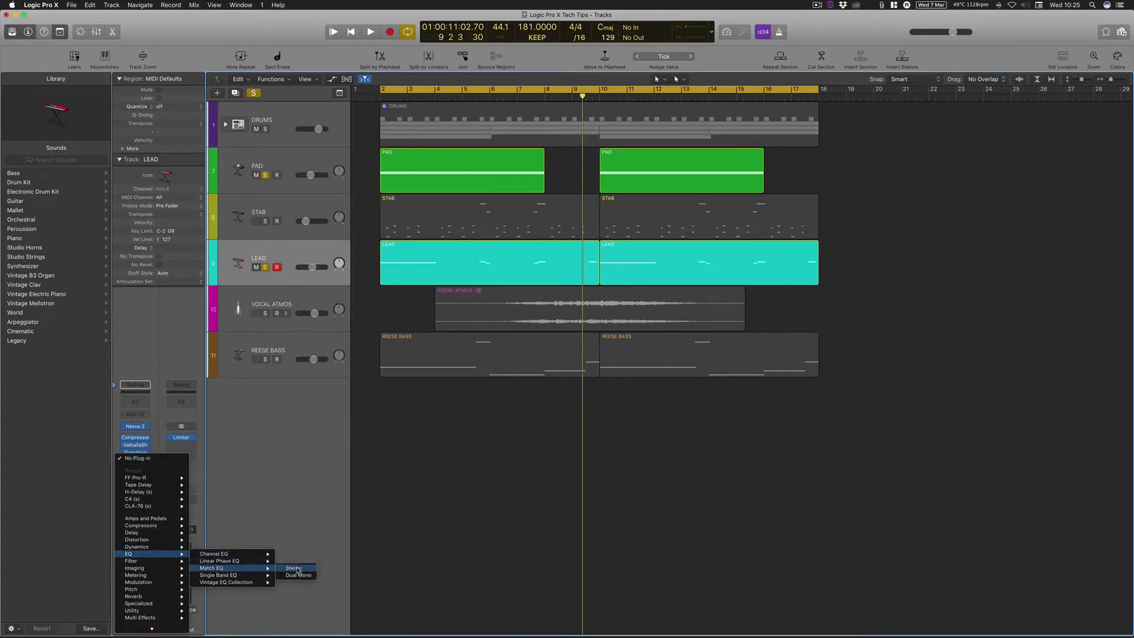
{"action": "left_click", "coordinate": [295, 568]}
{"action": "left_click_drag", "start_coordinate": [243, 31], "coordinate": [612, 211]}
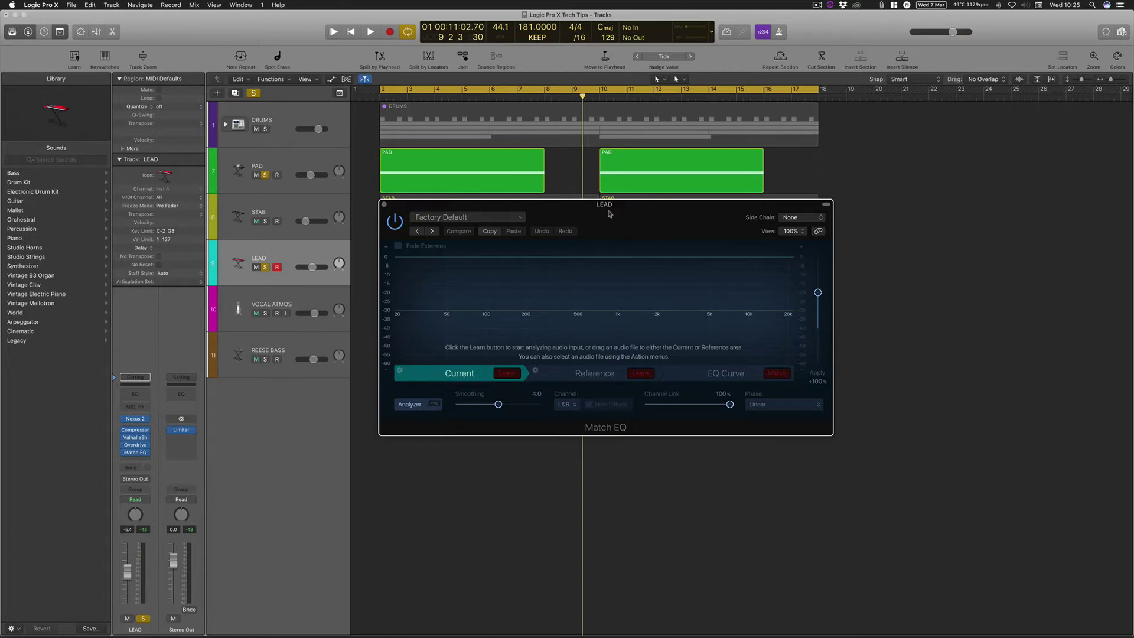
{"action": "left_click_drag", "start_coordinate": [610, 214], "coordinate": [574, 163]}
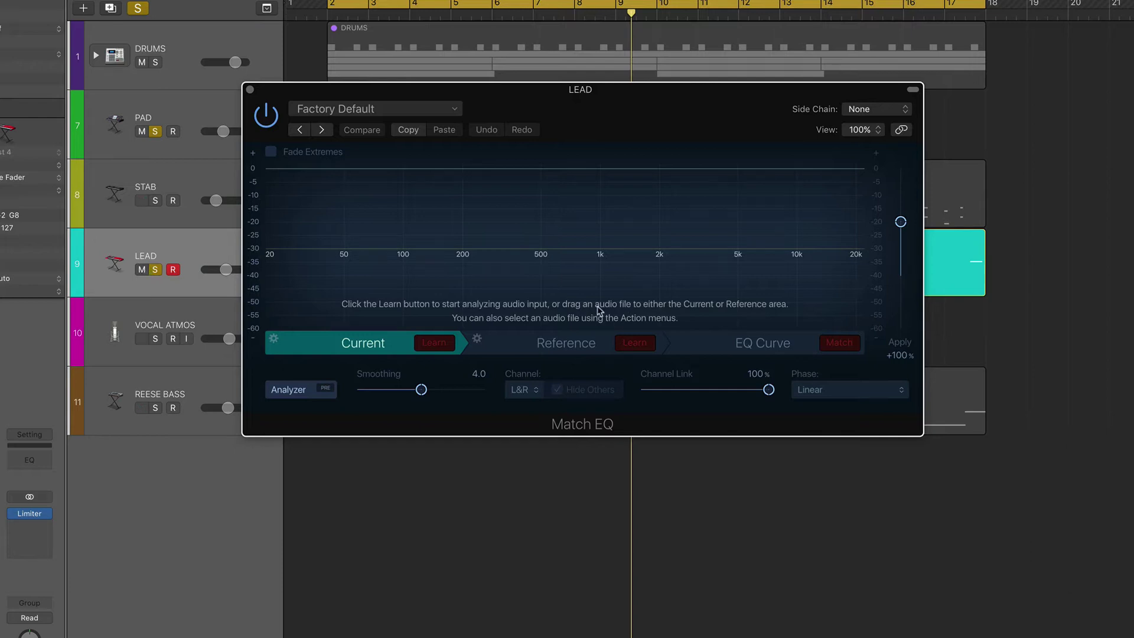
Set the LEAD Match EQ's side-chain source to PAD (Inst 2) and confirm it stays selected
{"action": "left_click", "coordinate": [879, 110]}
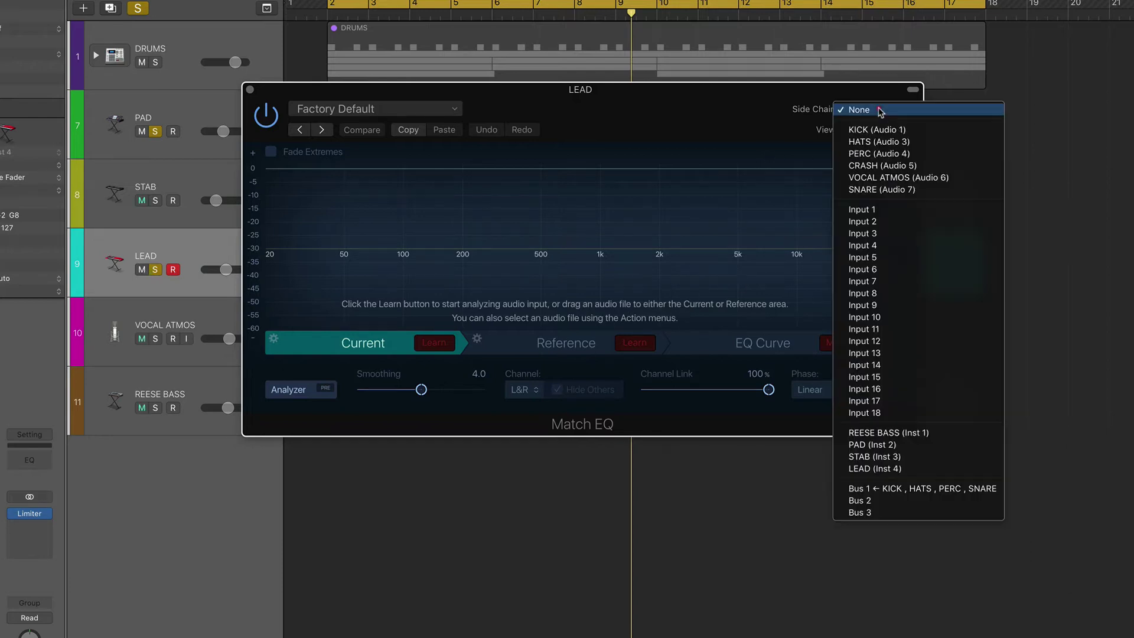
{"action": "left_click", "coordinate": [707, 122]}
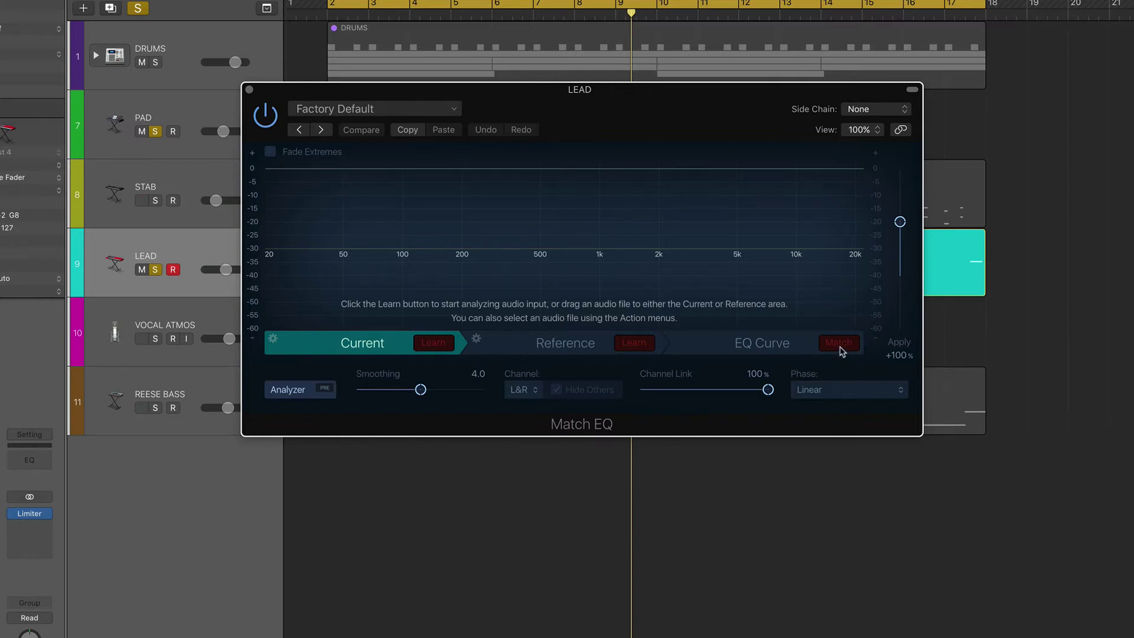
{"action": "left_click", "coordinate": [639, 112]}
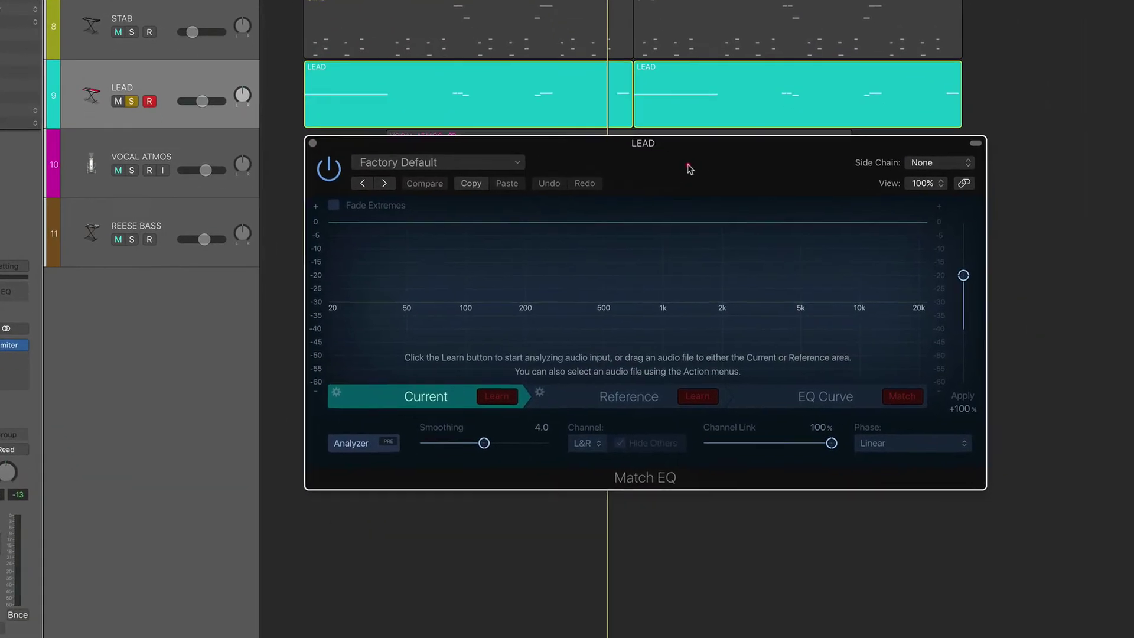
{"action": "left_click", "coordinate": [919, 162]}
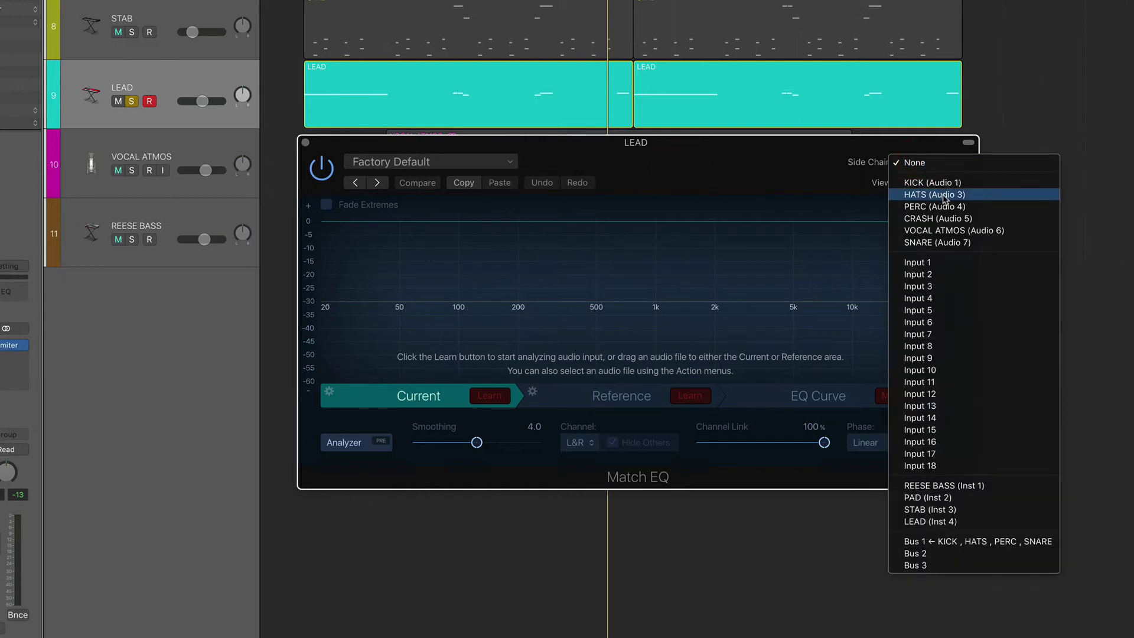
{"action": "left_click", "coordinate": [945, 499]}
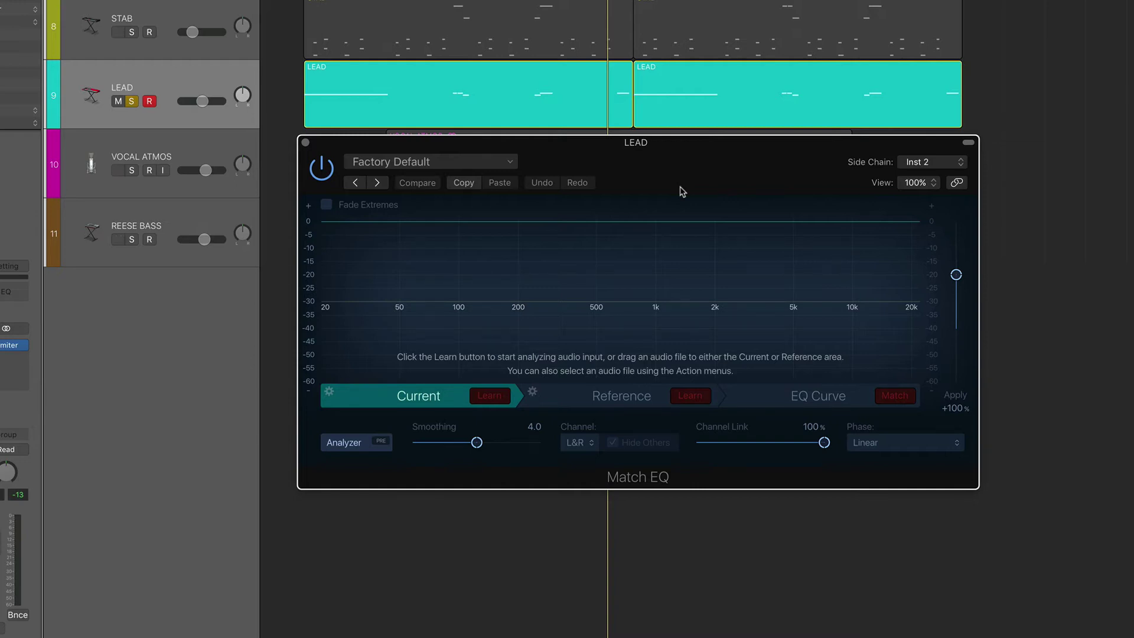
{"action": "left_click", "coordinate": [956, 164]}
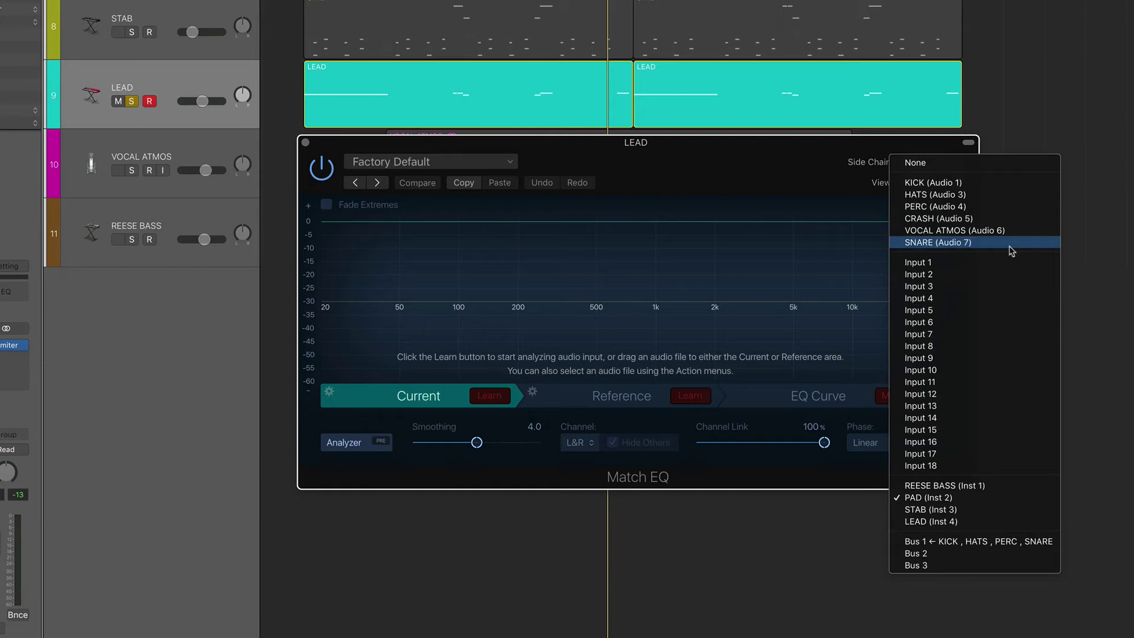
{"action": "left_click", "coordinate": [727, 177]}
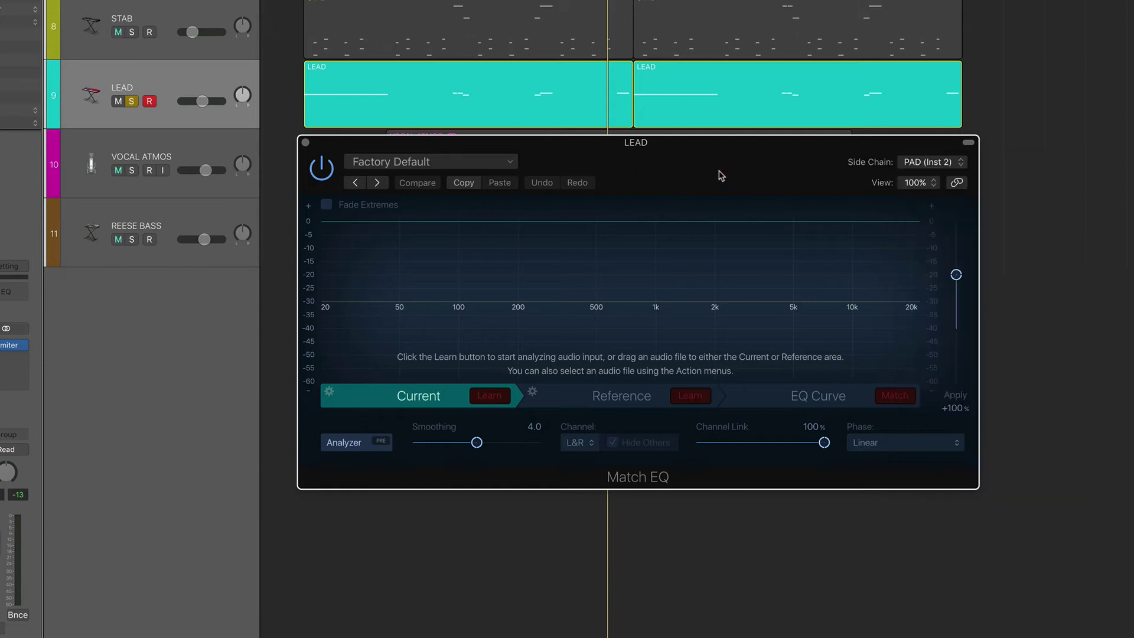
{"action": "left_click", "coordinate": [914, 162]}
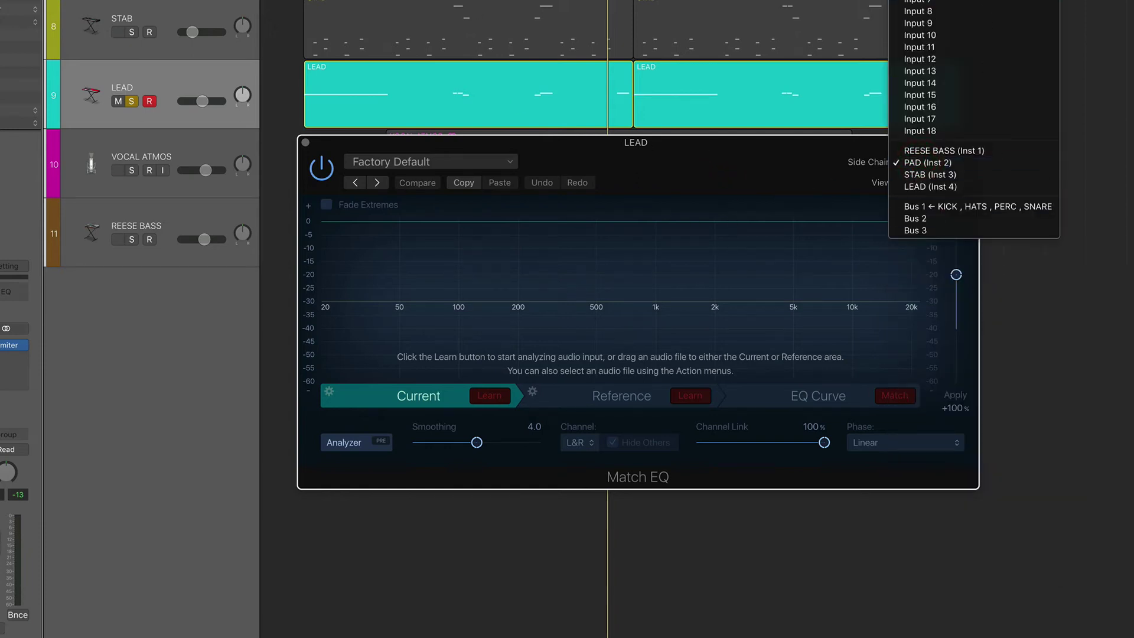
{"action": "left_click", "coordinate": [703, 172]}
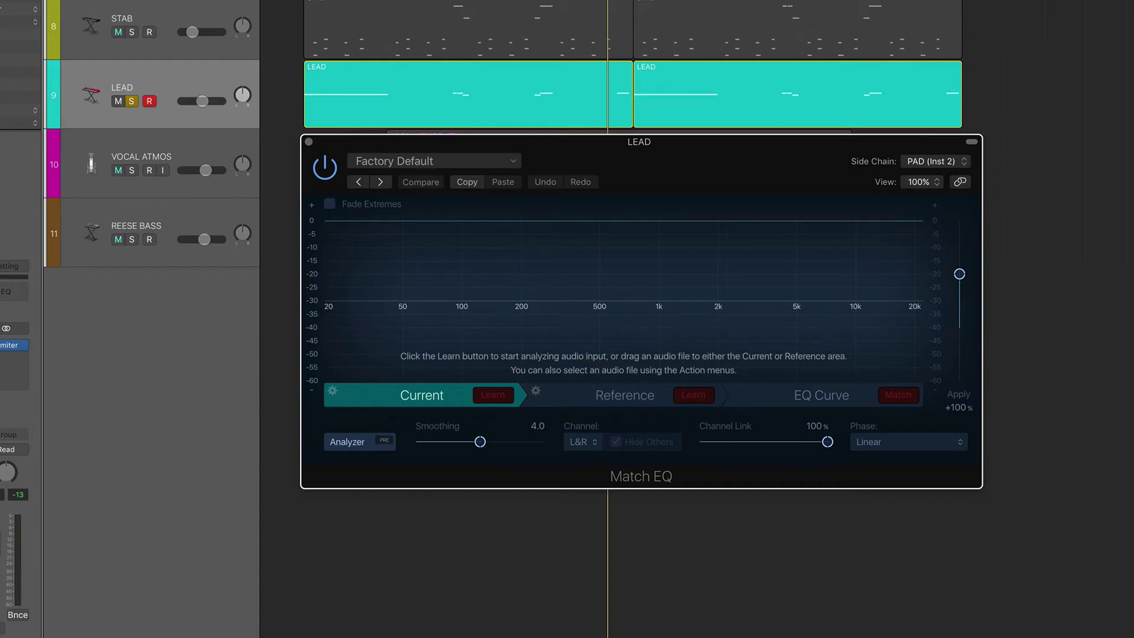
Start playback and enable Learn to capture PAD's reference spectrum
{"action": "key", "text": "space"}
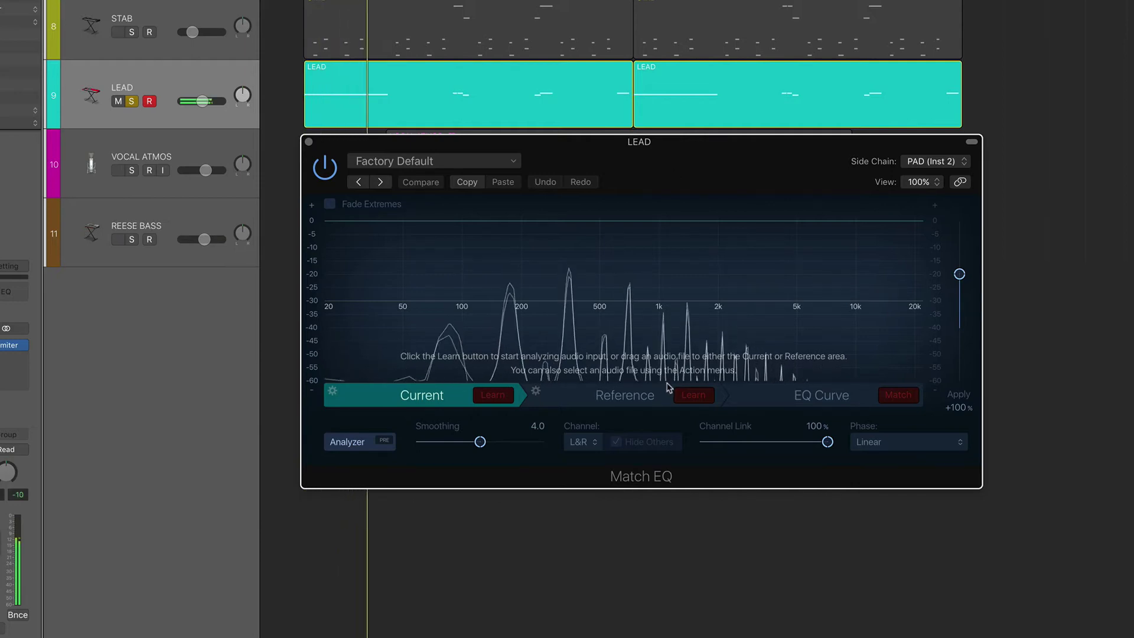
{"action": "left_click", "coordinate": [694, 395]}
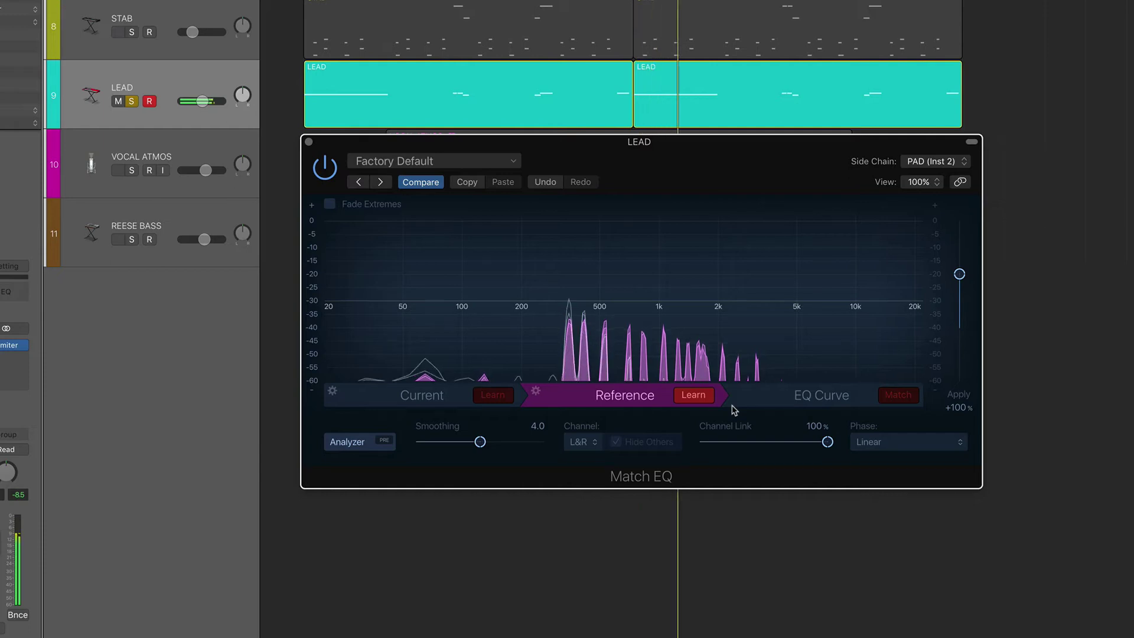
Compute the match curve from the PAD reference and play the song to hear it
{"action": "left_click", "coordinate": [892, 395]}
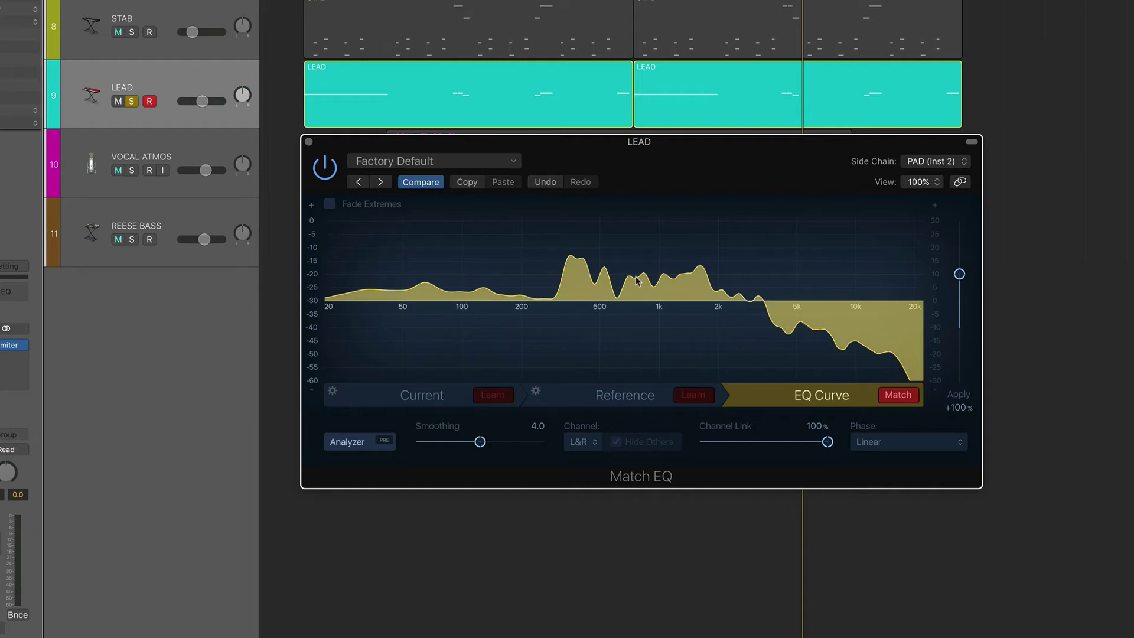
{"action": "key", "text": "space"}
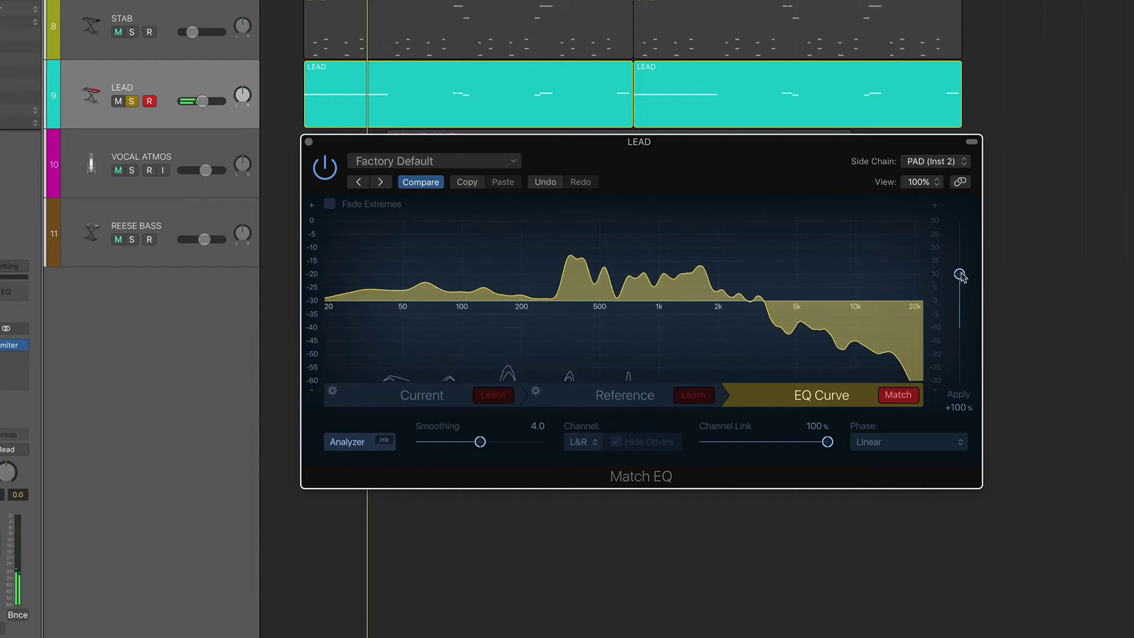
Invert the matched curve with the Apply slider, settling at a partial negative amount around -56%
{"action": "left_click_drag", "start_coordinate": [959, 275], "coordinate": [959, 357]}
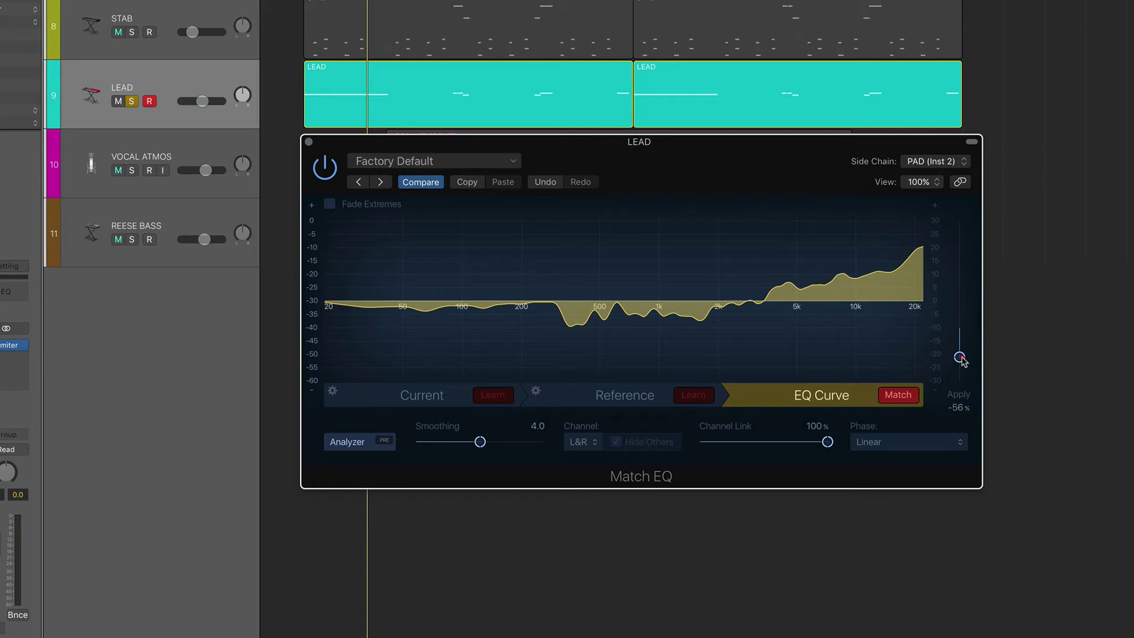
{"action": "left_click_drag", "start_coordinate": [959, 359], "coordinate": [963, 399]}
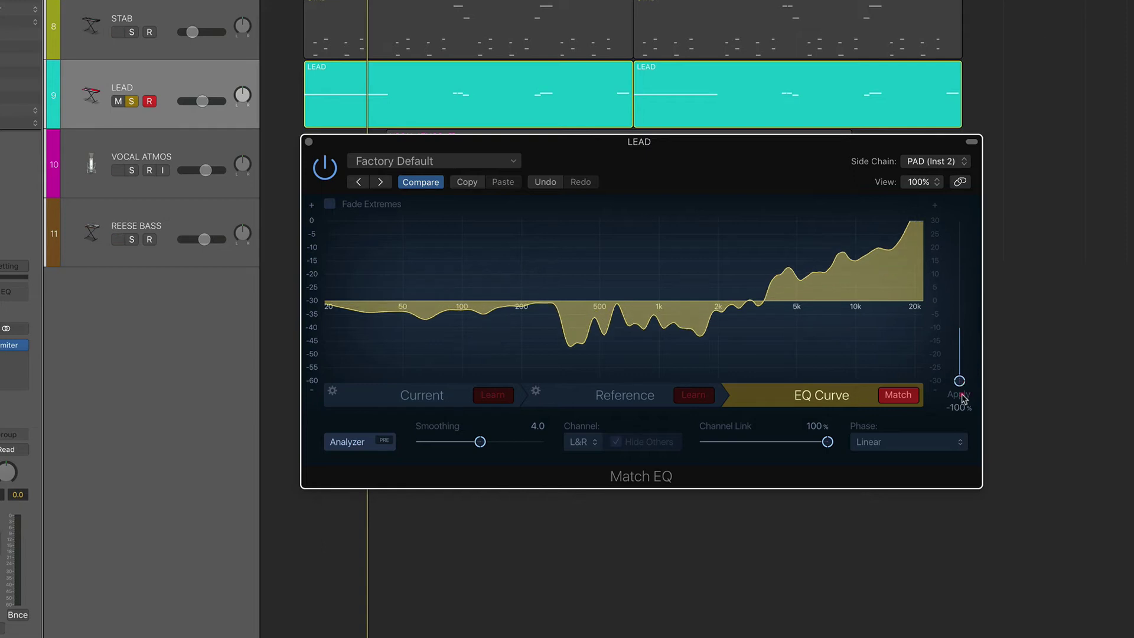
{"action": "left_click", "coordinate": [961, 384]}
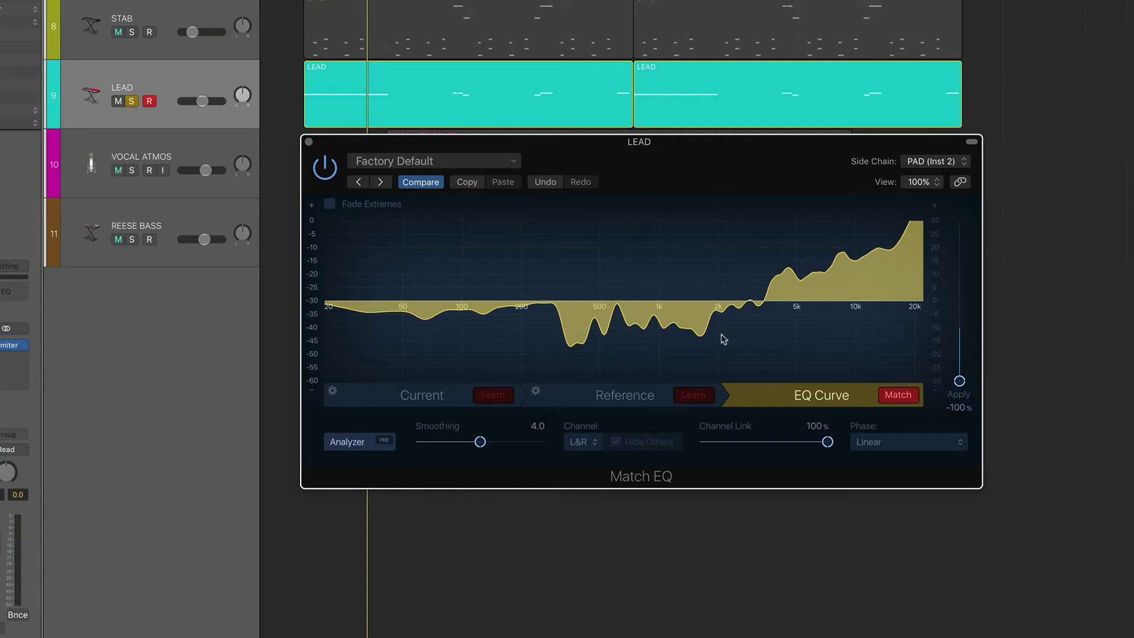
{"action": "left_click_drag", "start_coordinate": [960, 383], "coordinate": [960, 361]}
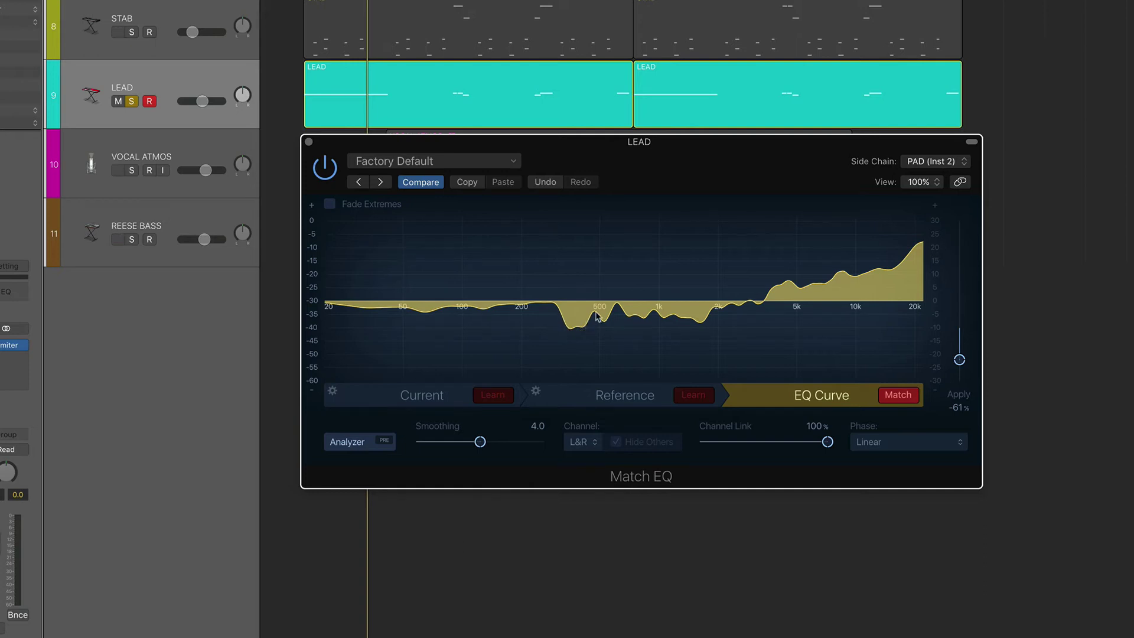
Deepen the curve's dip near 500 Hz, set Smoothing to 0.0, and play the lead
{"action": "left_click_drag", "start_coordinate": [597, 317], "coordinate": [607, 316]}
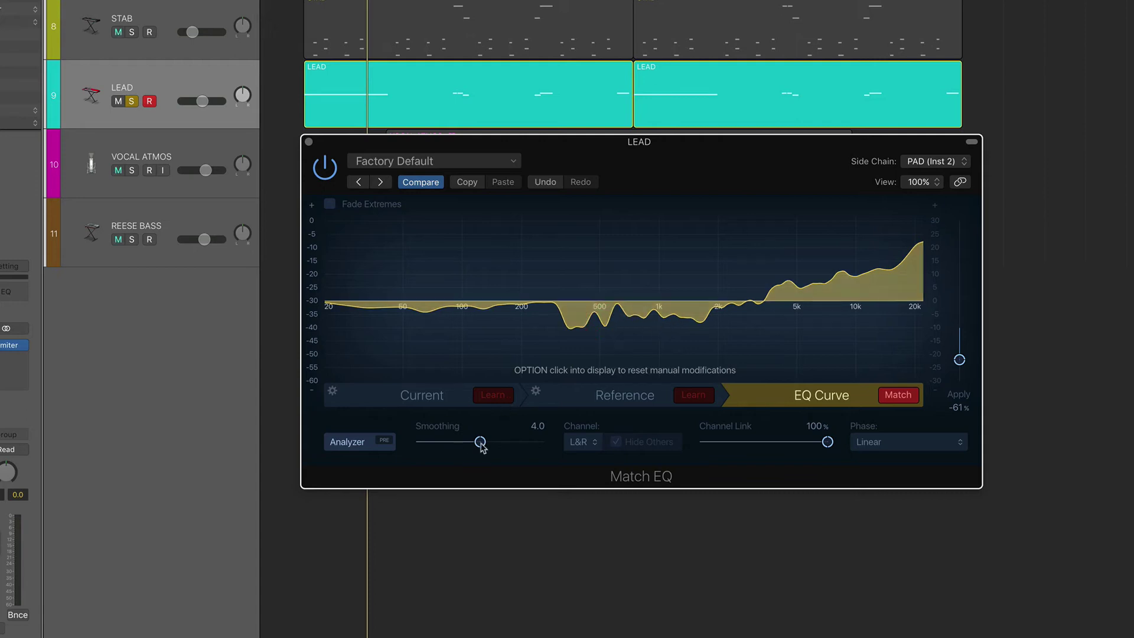
{"action": "left_click_drag", "start_coordinate": [481, 445], "coordinate": [421, 446]}
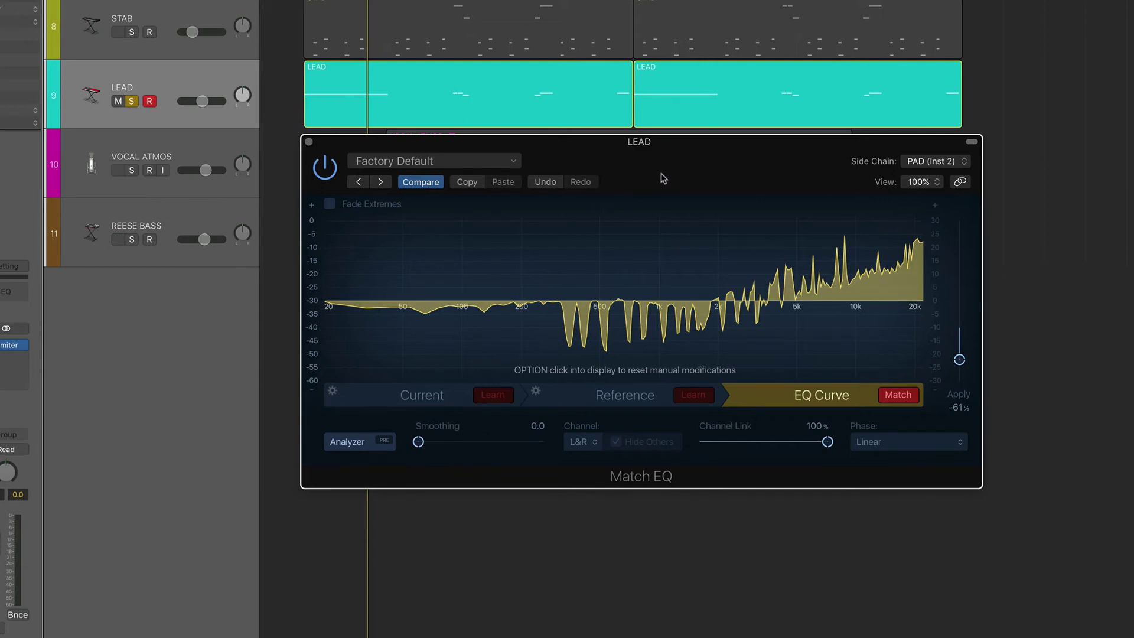
{"action": "mouse_move", "coordinate": [662, 178]}
{"action": "left_mouse_down"}
{"action": "mouse_move", "coordinate": [734, 157]}
{"action": "mouse_move", "coordinate": [665, 177]}
{"action": "mouse_move", "coordinate": [672, 185]}
{"action": "left_mouse_up"}
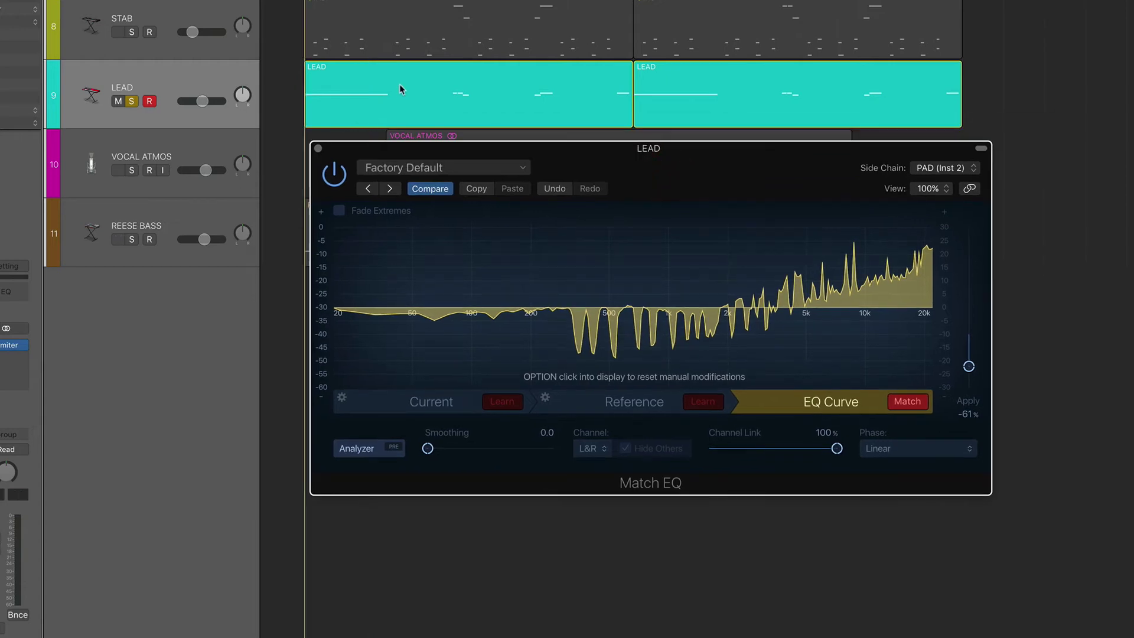
{"action": "key", "text": "space"}
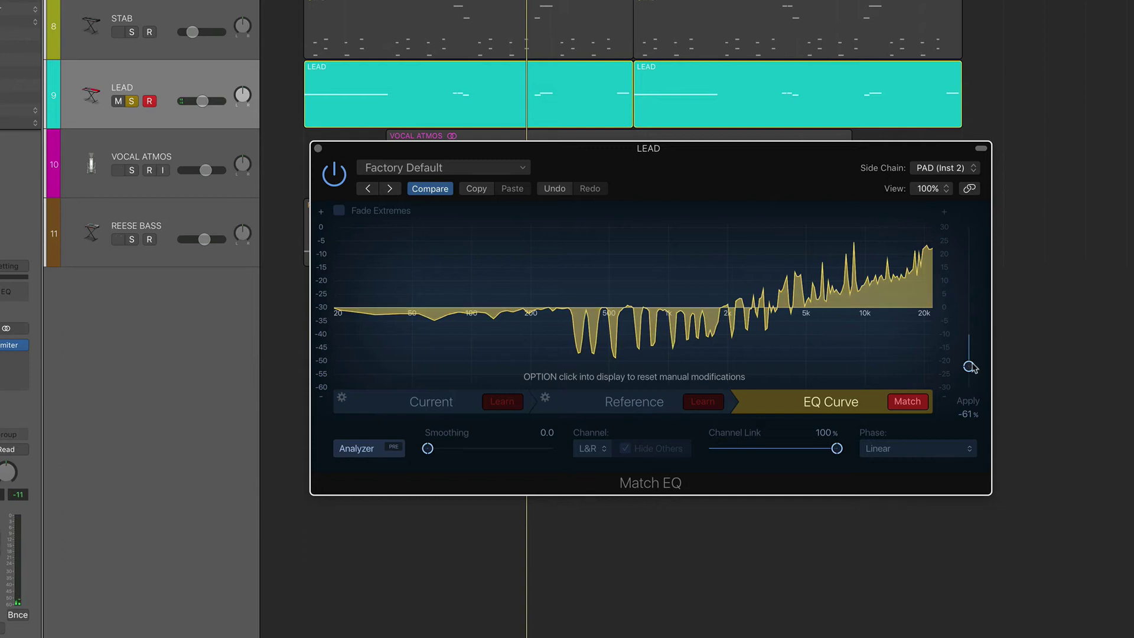
Weaken the inverted curve to about -42% and pull the top-end peak to 13660 Hz, -0.9 dB
{"action": "left_click_drag", "start_coordinate": [968, 366], "coordinate": [968, 356]}
{"action": "left_click", "coordinate": [856, 282]}
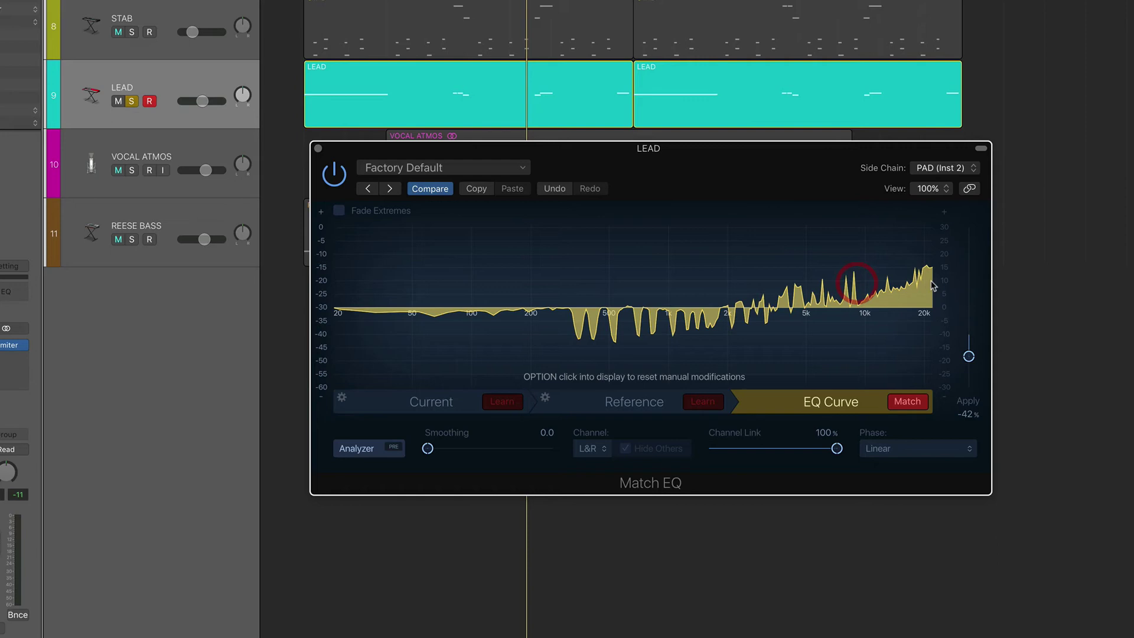
{"action": "left_click_drag", "start_coordinate": [929, 280], "coordinate": [835, 303]}
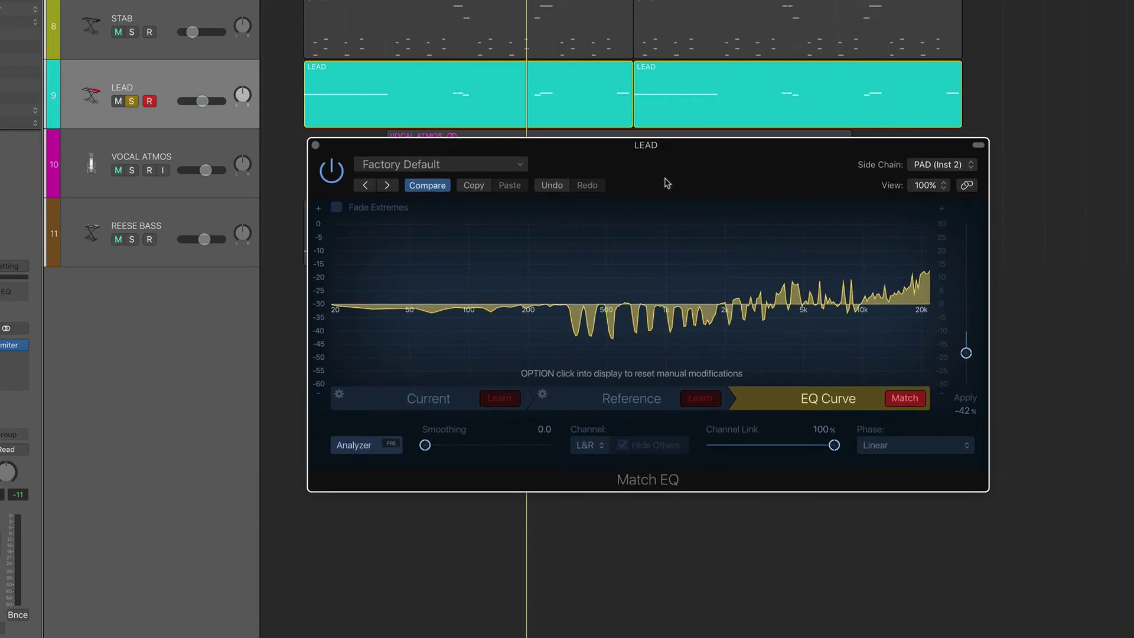
Play the lead, nudge Apply to -40%, and bypass the Match EQ to compare
{"action": "key", "text": "space"}
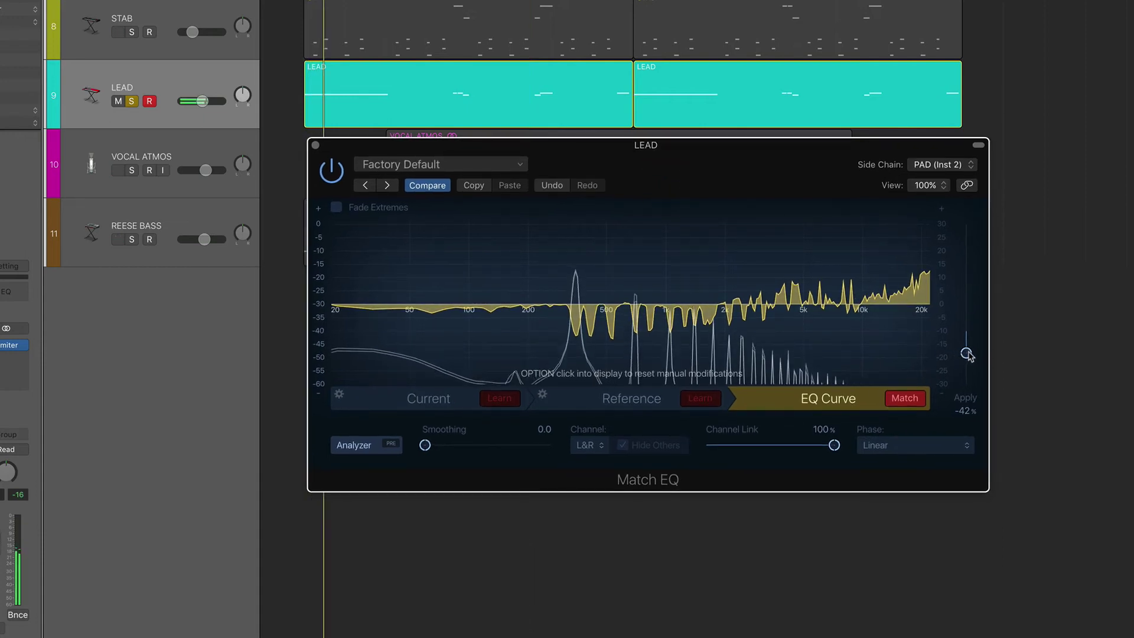
{"action": "left_click_drag", "start_coordinate": [966, 353], "coordinate": [967, 351]}
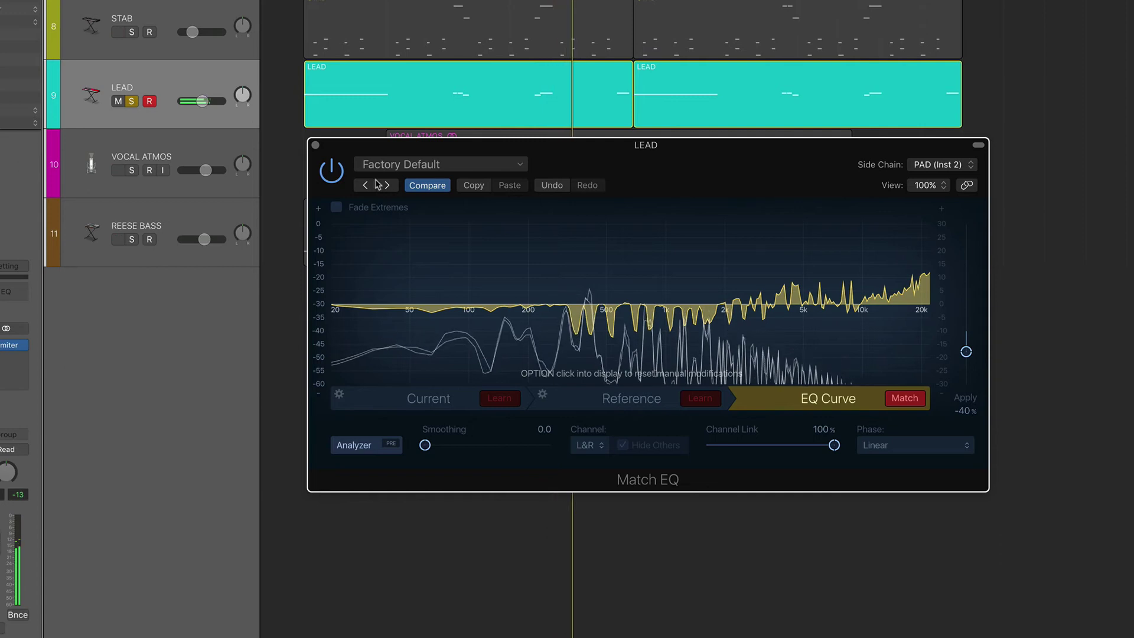
{"action": "left_click", "coordinate": [333, 173]}
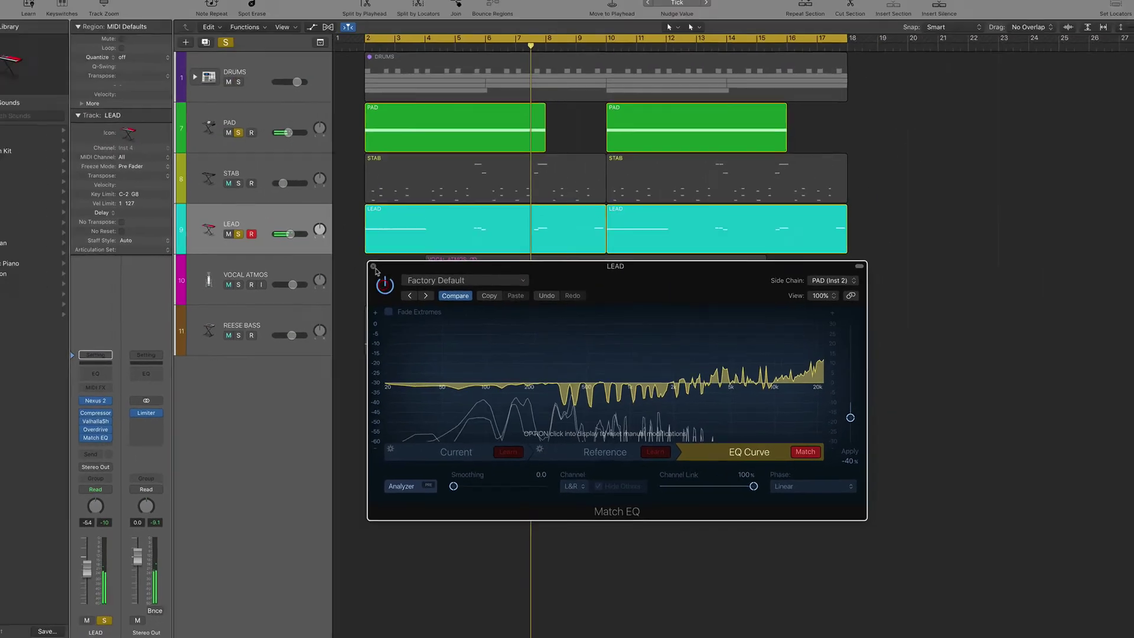
Close the Match EQ window, clear all solos, and play then stop the full mix
{"action": "left_click", "coordinate": [315, 144]}
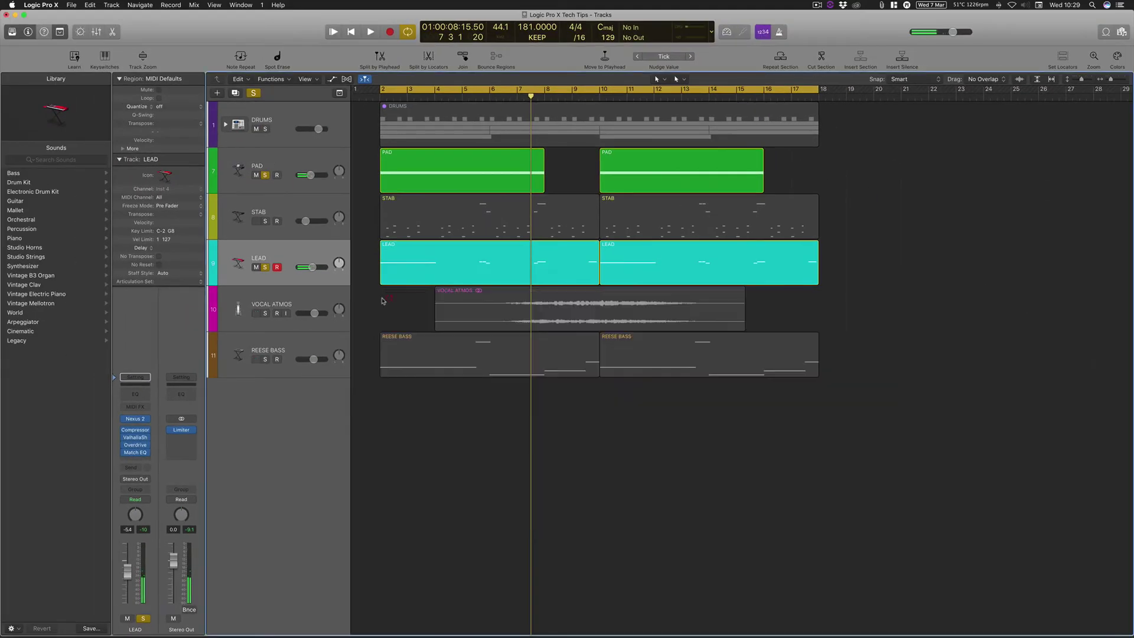
{"action": "left_click", "coordinate": [255, 94]}
{"action": "key", "text": "space"}
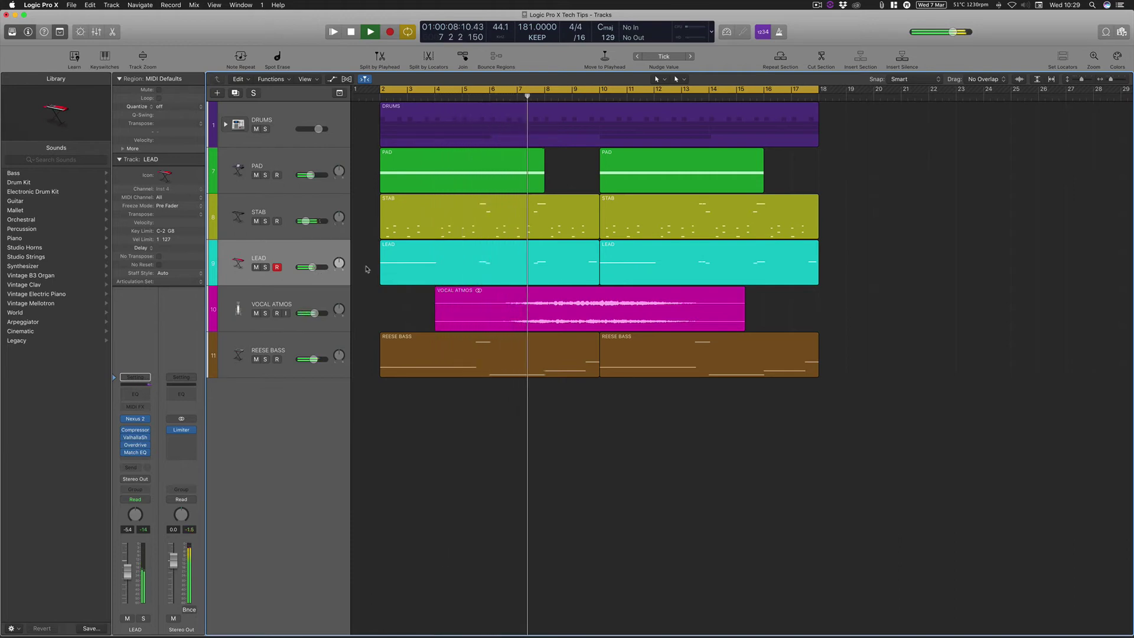
{"action": "key", "text": "space"}
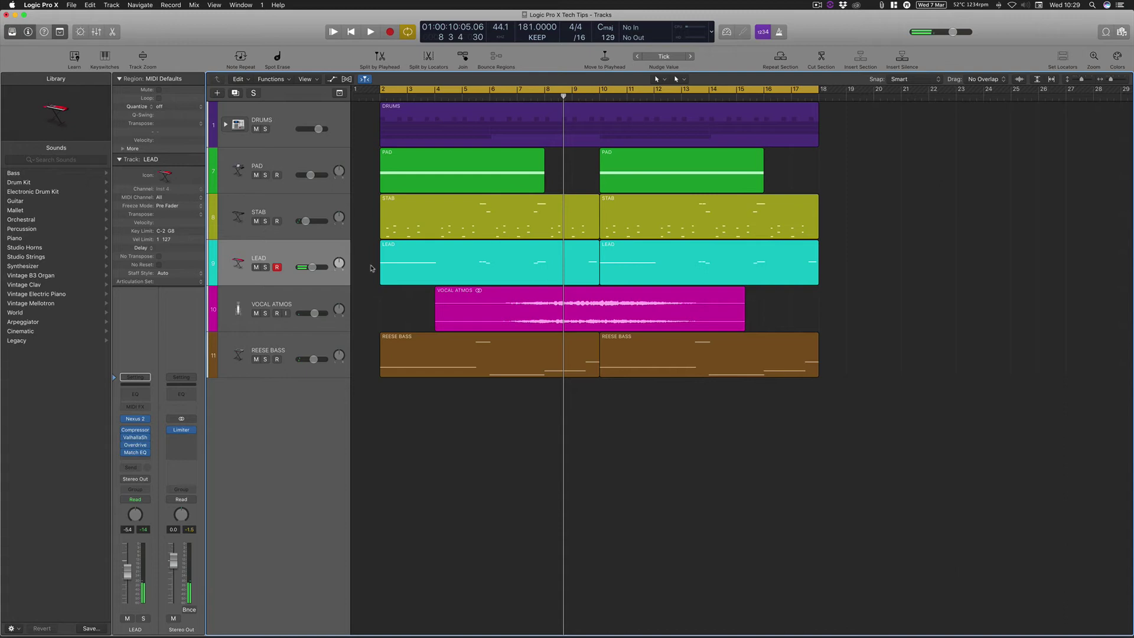
Expand the DRUMS stack and adjust solos so only SNARE and PERC play during playback
{"action": "left_click", "coordinate": [225, 124]}
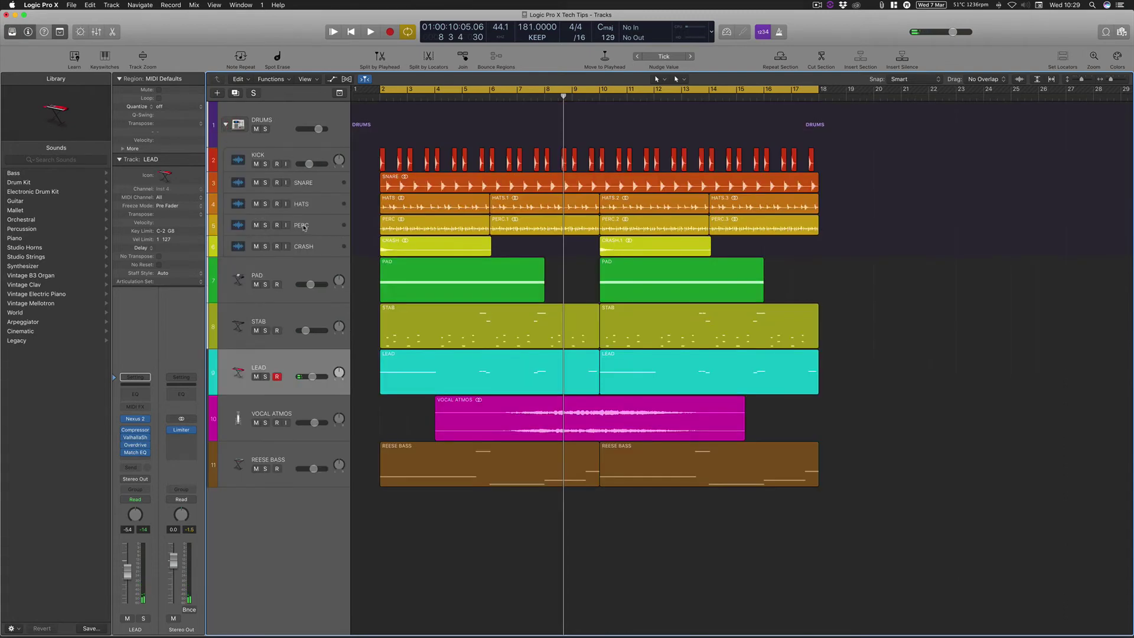
{"action": "left_click", "coordinate": [322, 229]}
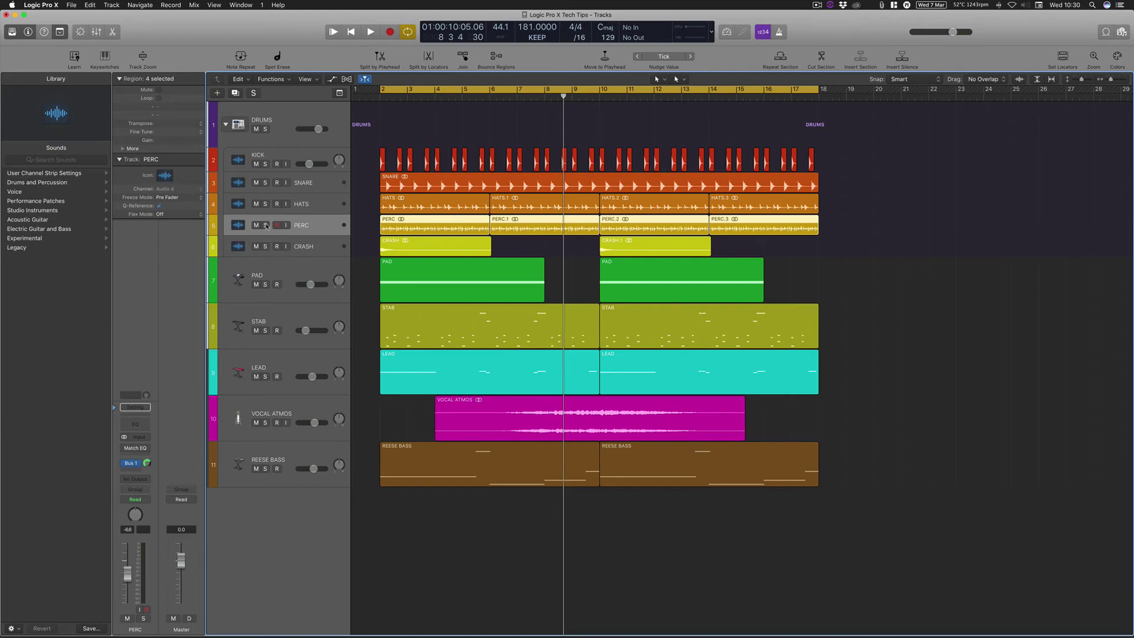
{"action": "left_click", "coordinate": [266, 131]}
{"action": "key", "text": "space"}
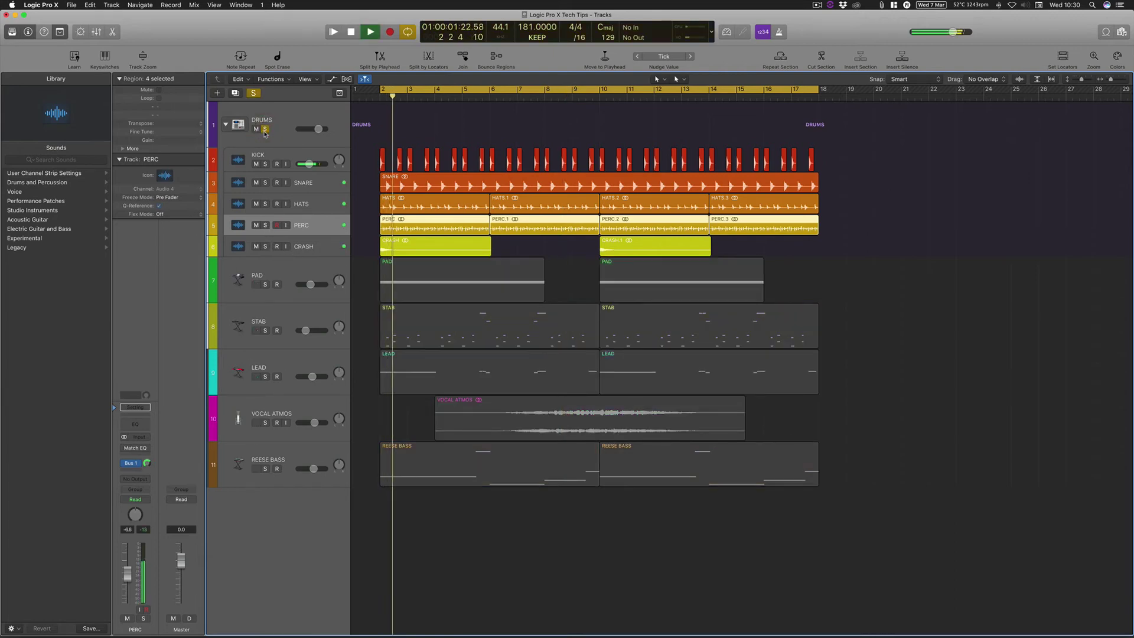
{"action": "left_click", "coordinate": [265, 225]}
{"action": "key", "text": "space"}
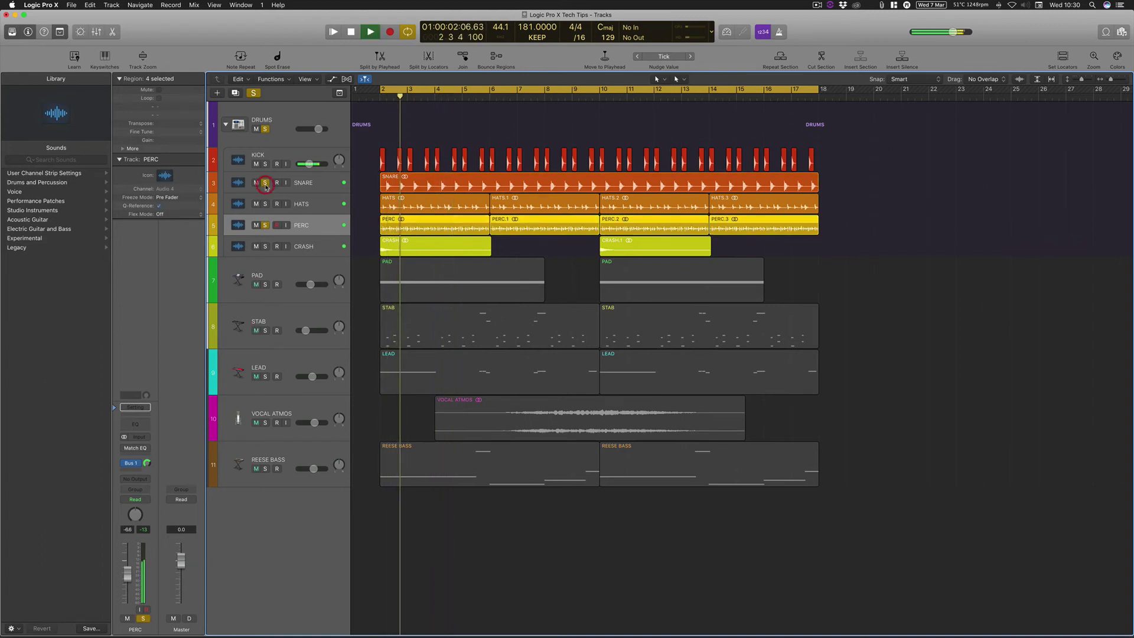
{"action": "left_click", "coordinate": [265, 182]}
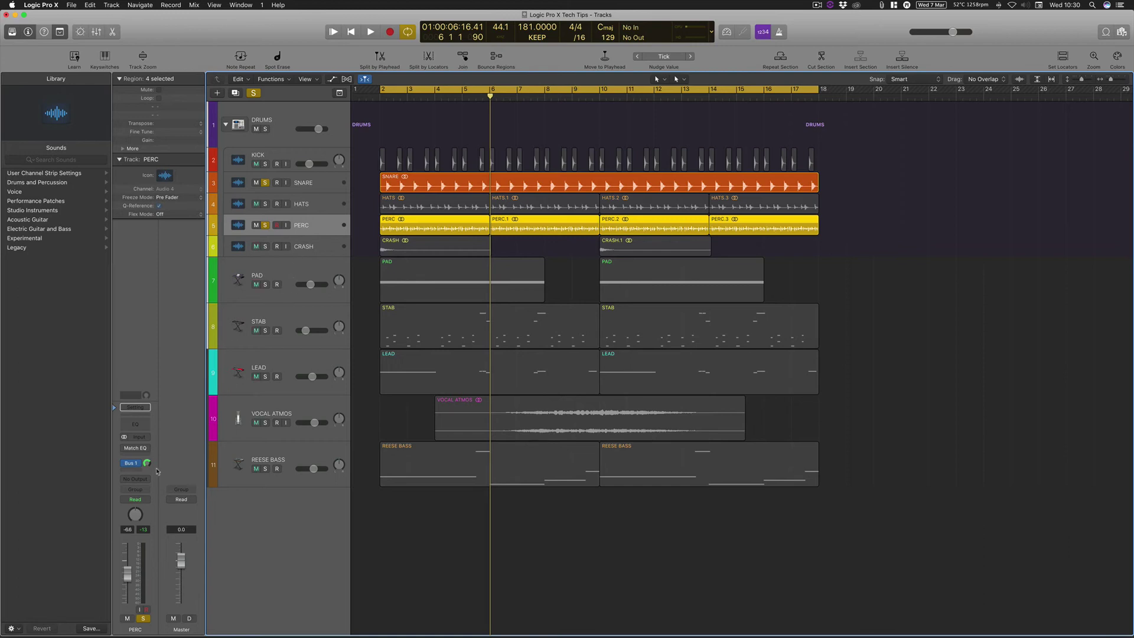
Open the PERC track's Match EQ and move its window so the PERC regions stay visible
{"action": "left_click", "coordinate": [136, 448]}
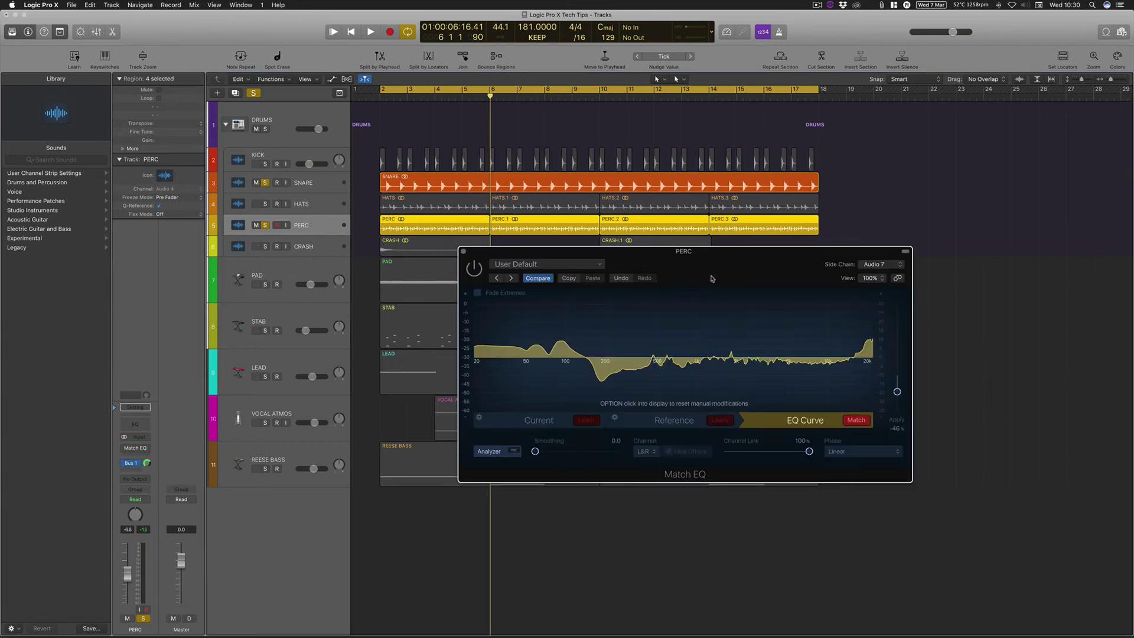
{"action": "left_click_drag", "start_coordinate": [480, 274], "coordinate": [478, 244]}
{"action": "left_click_drag", "start_coordinate": [716, 246], "coordinate": [718, 255]}
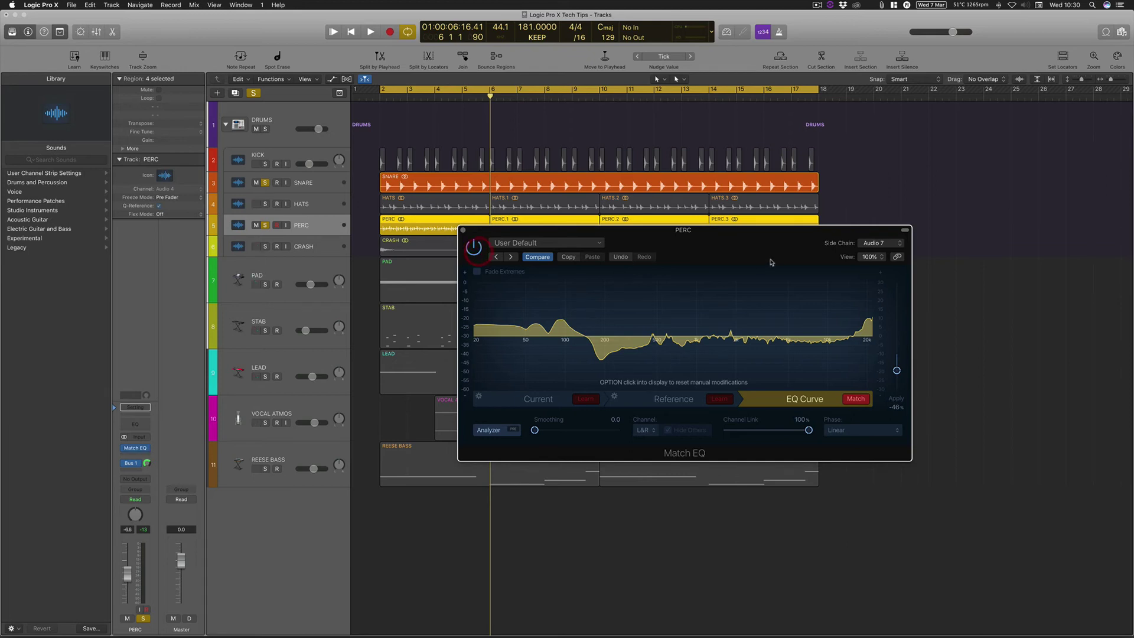
{"action": "left_click_drag", "start_coordinate": [689, 239], "coordinate": [623, 261]}
During playback, bypass and re-enable the PERC Match EQ, then close it and stop
{"action": "key", "text": "space"}
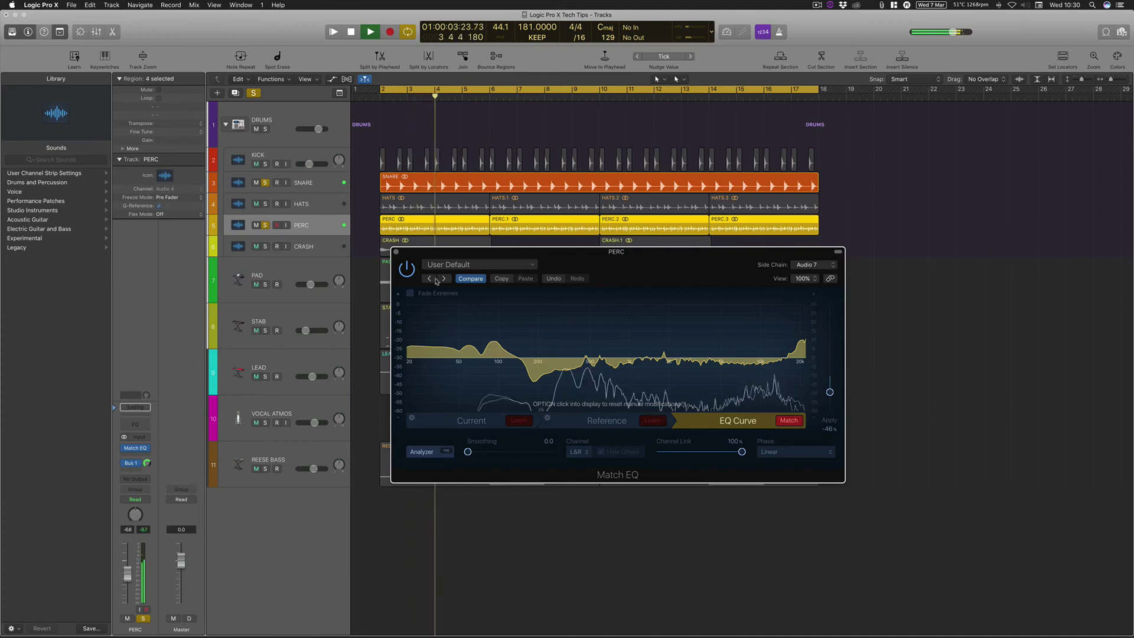
{"action": "left_click", "coordinate": [407, 270]}
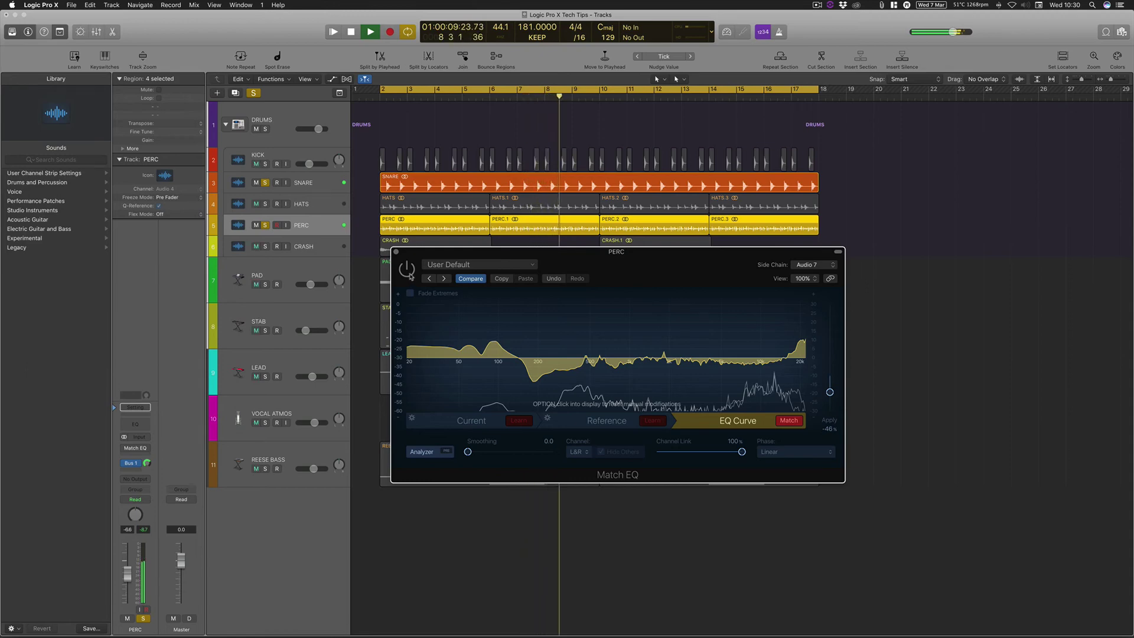
{"action": "left_click", "coordinate": [407, 271]}
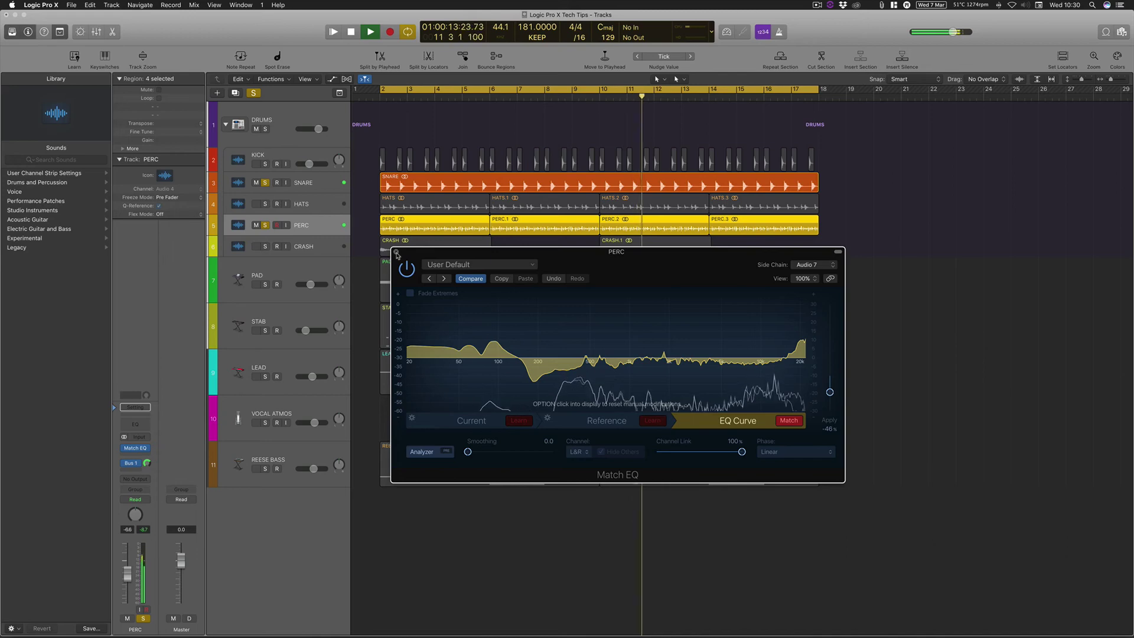
{"action": "left_click", "coordinate": [396, 252]}
{"action": "key", "text": "space"}
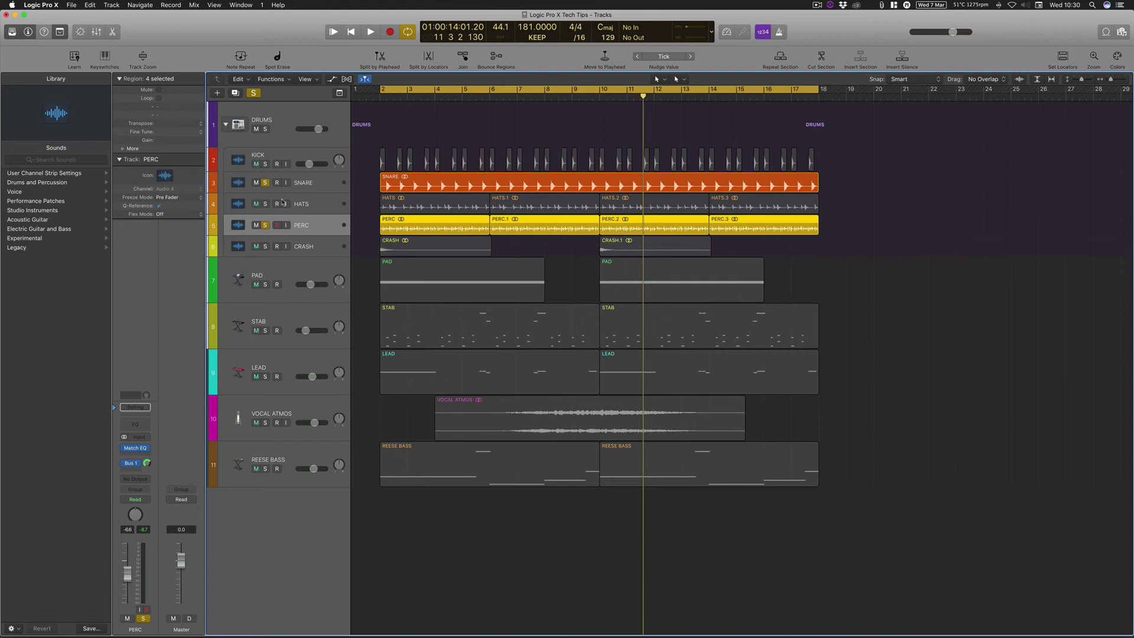
Solo only the DRUMS group and play it while toggling the PERC Match EQ slot
{"action": "left_click", "coordinate": [254, 93]}
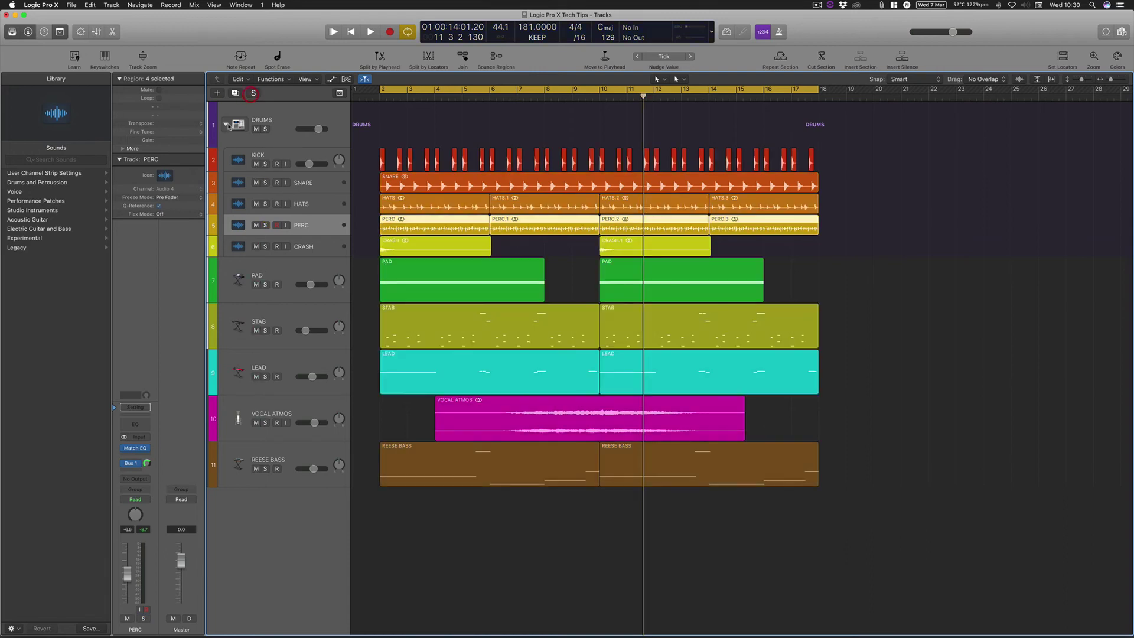
{"action": "left_click", "coordinate": [265, 128]}
{"action": "key", "text": "shift+space"}
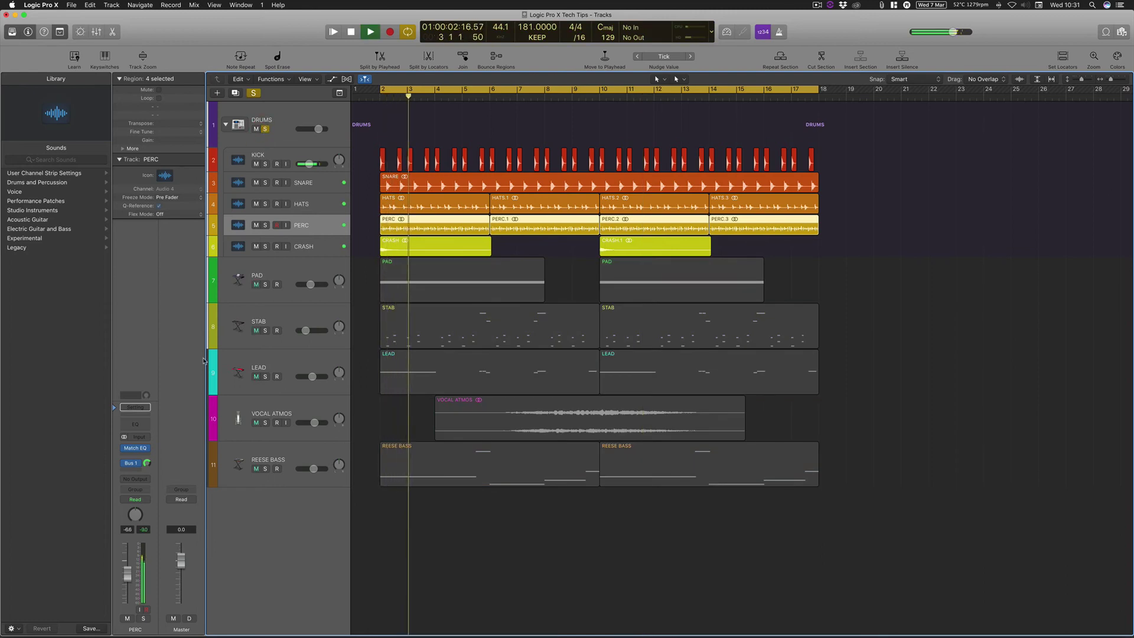
{"action": "mouse_move", "coordinate": [124, 449]}
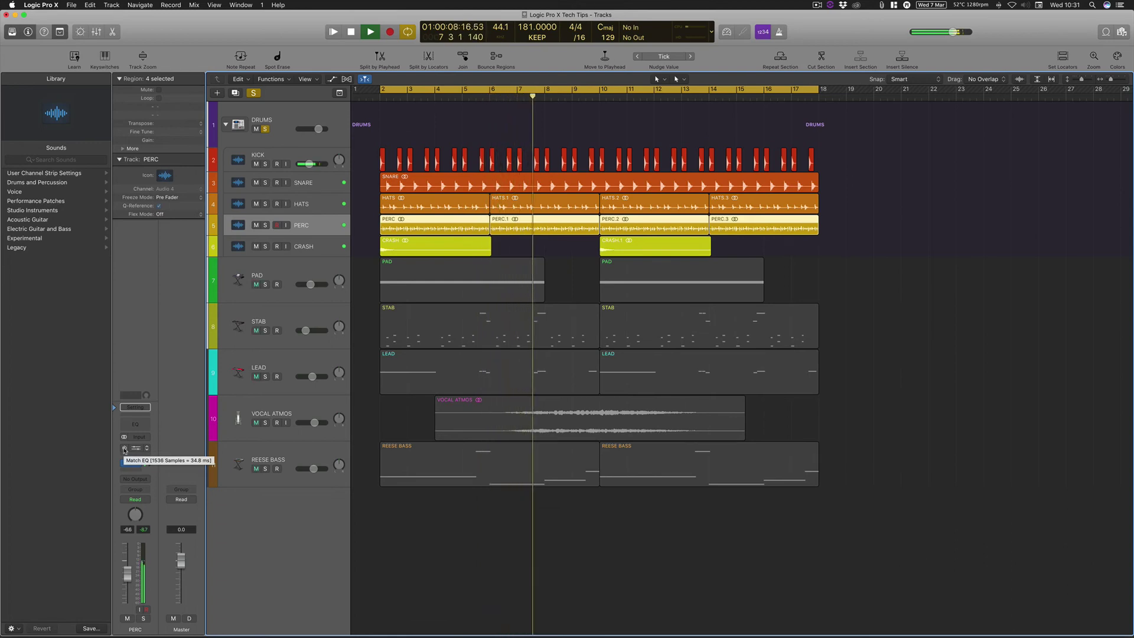
{"action": "left_click", "coordinate": [125, 448]}
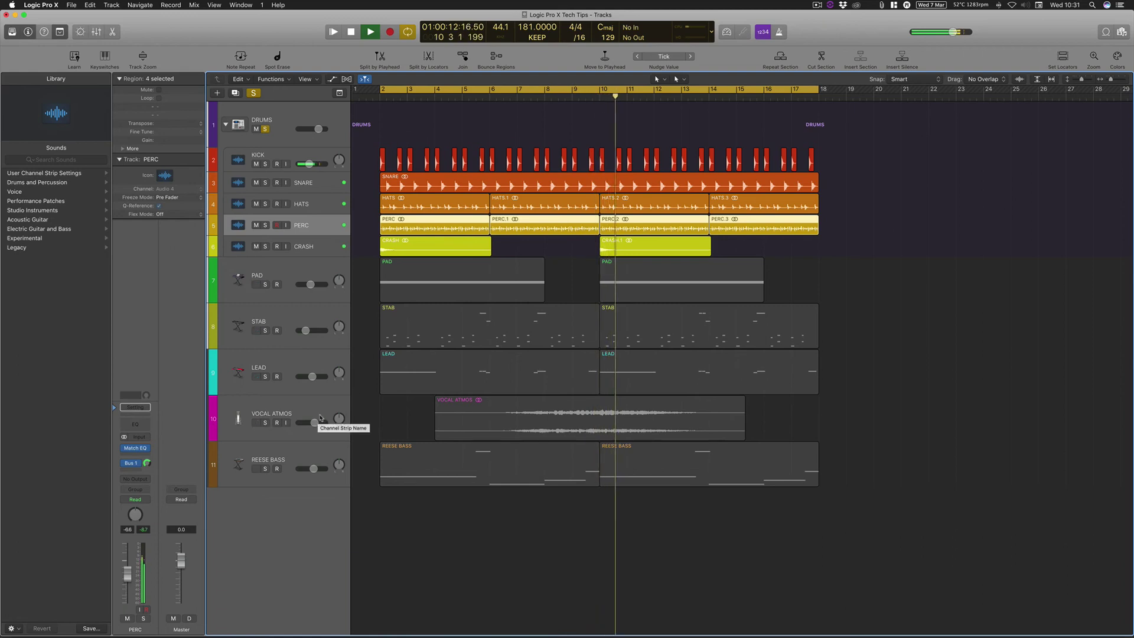
{"action": "key", "text": "space"}
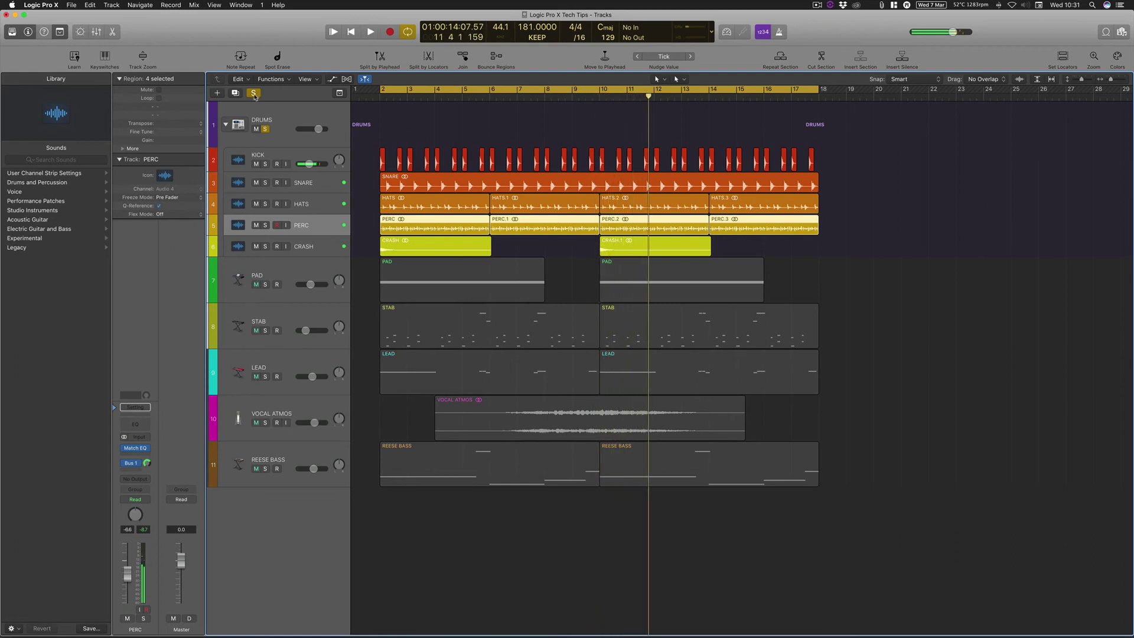
Clear all solos, collapse the DRUMS stack, and play the full mix
{"action": "left_click", "coordinate": [254, 94]}
{"action": "left_click", "coordinate": [225, 124]}
{"action": "key", "text": "space"}
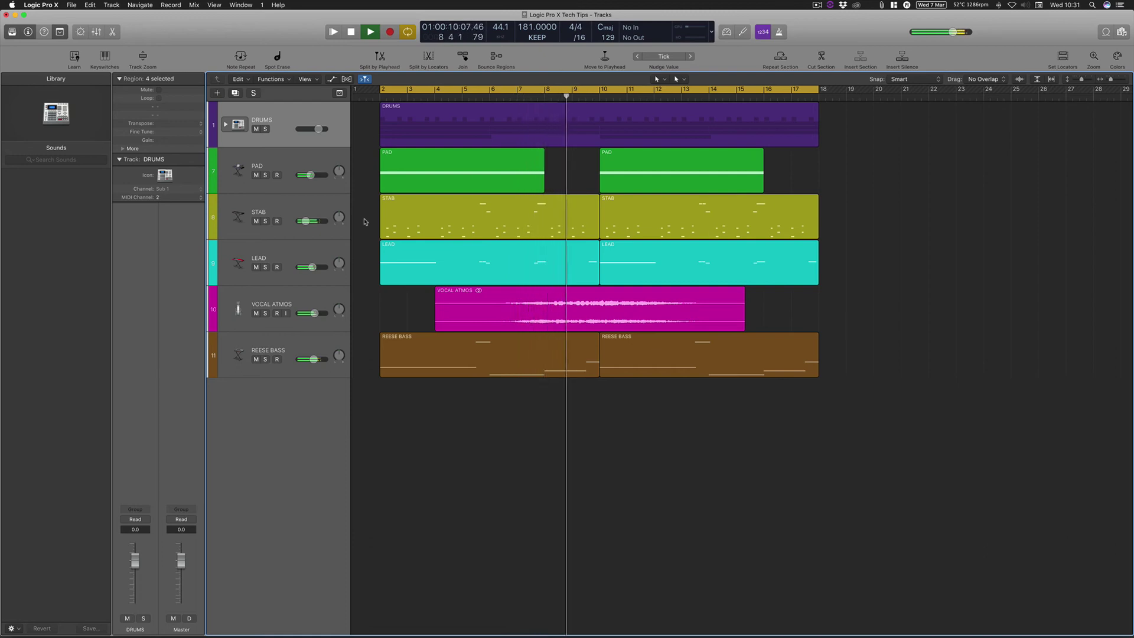
Stop full-mix playback at bar 10, beat 1
{"action": "key", "text": "space"}
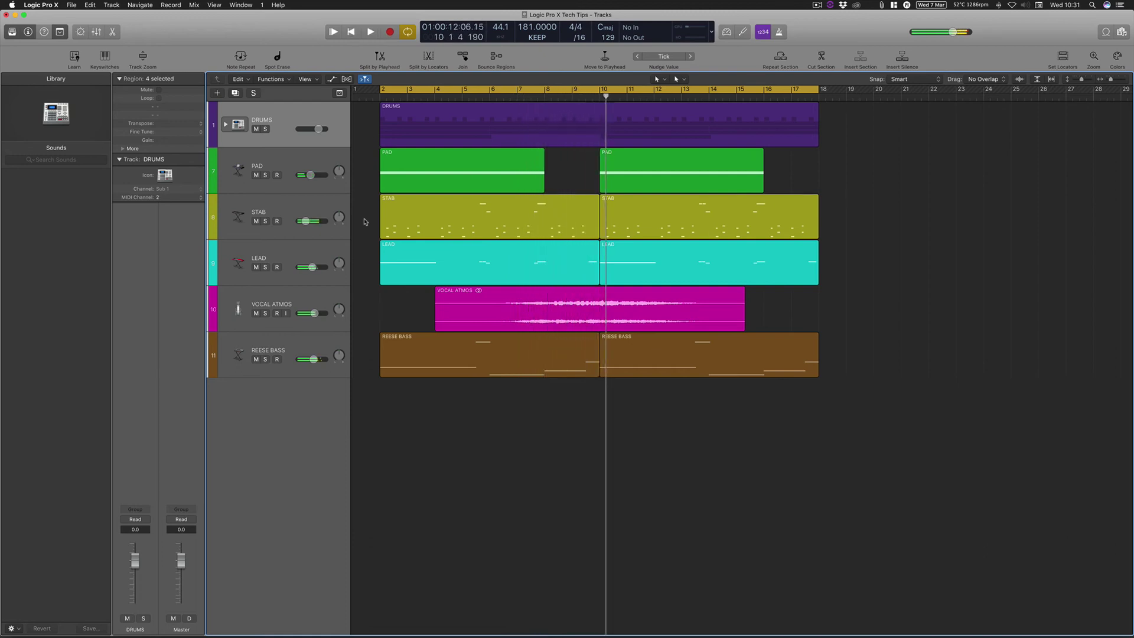